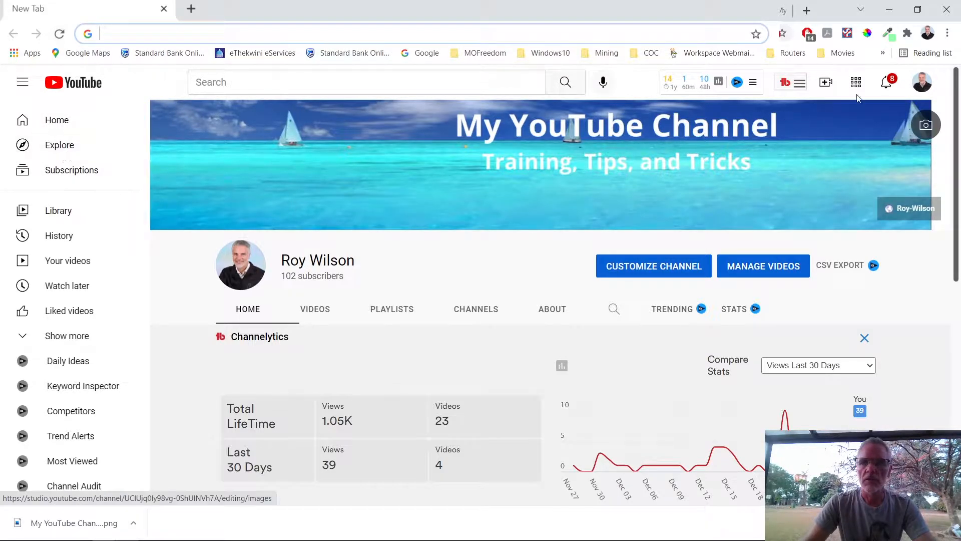
# Step: Go from the account menu into YouTube Studio's Customization Branding tab, down to Banner image
pyautogui.click(921, 83)
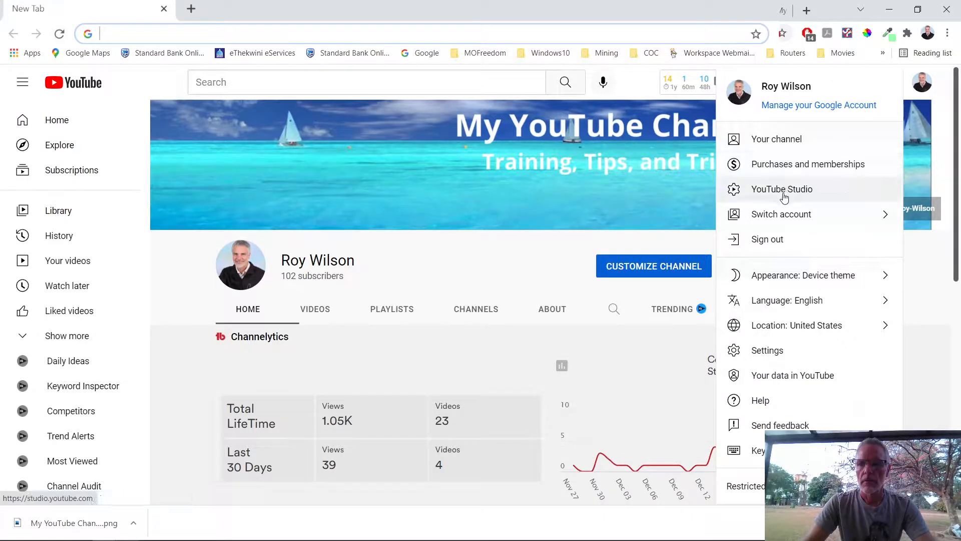
pyautogui.click(784, 196)
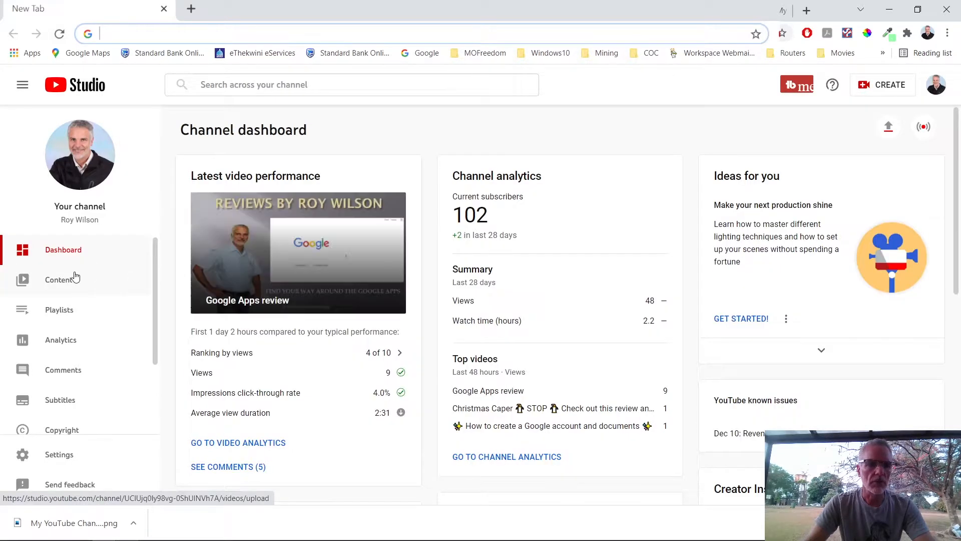
pyautogui.scroll(-3, 72, 255)
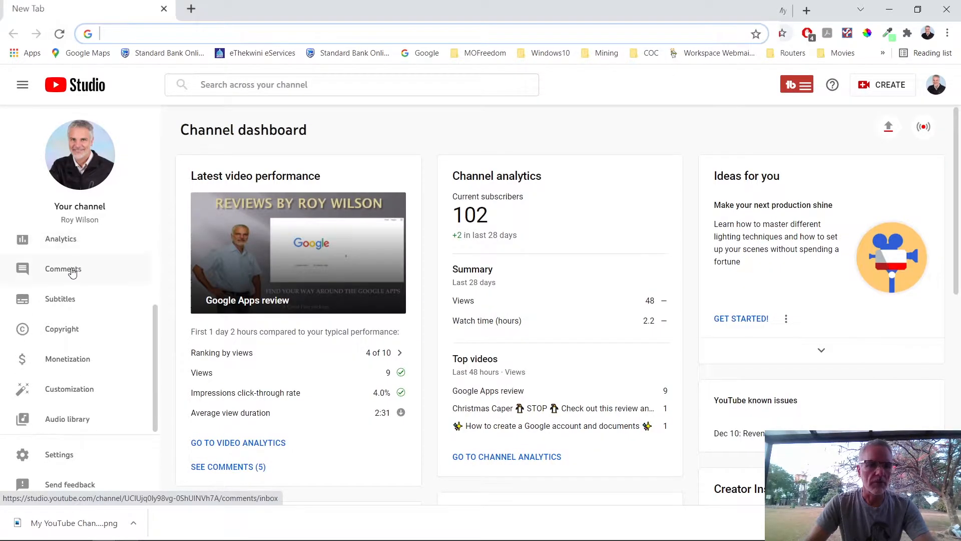
pyautogui.click(61, 394)
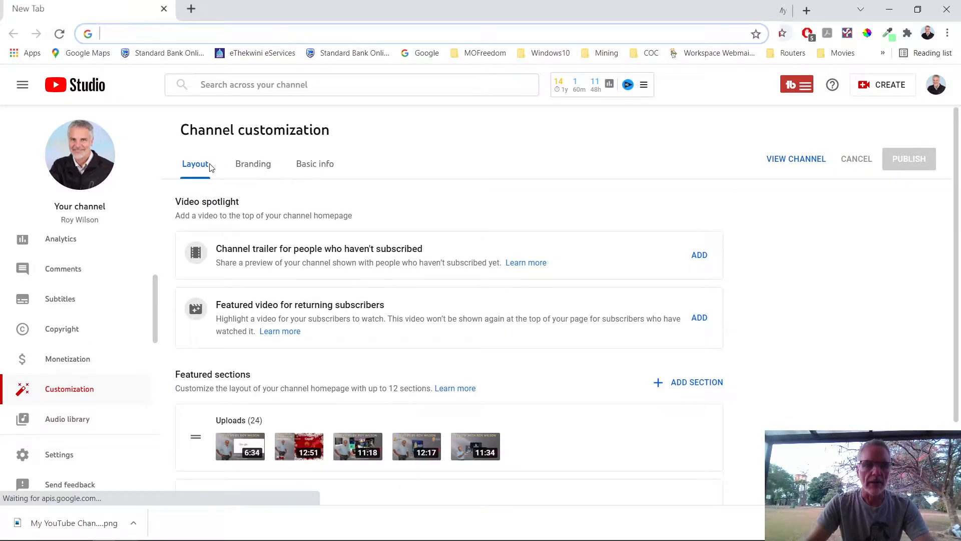
pyautogui.click(262, 169)
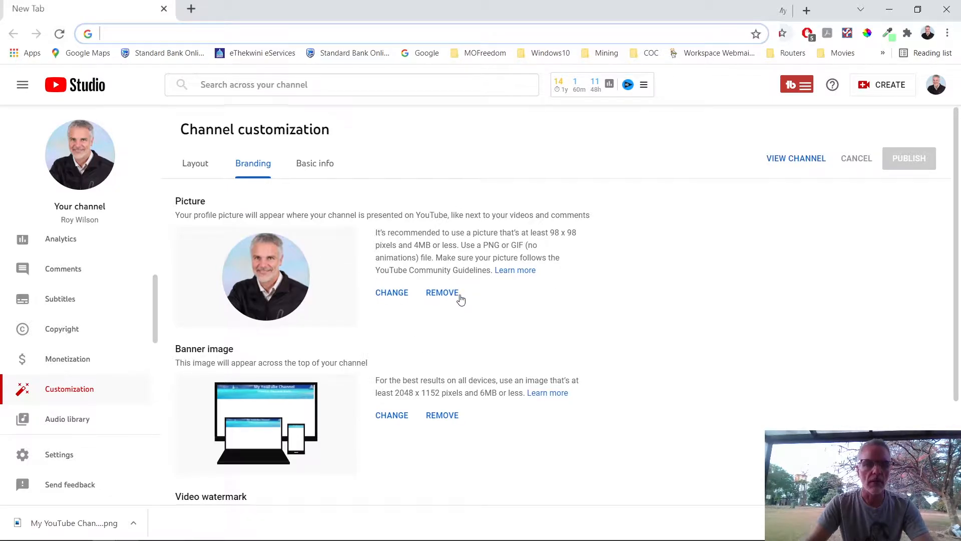
pyautogui.scroll(-2, 381, 296)
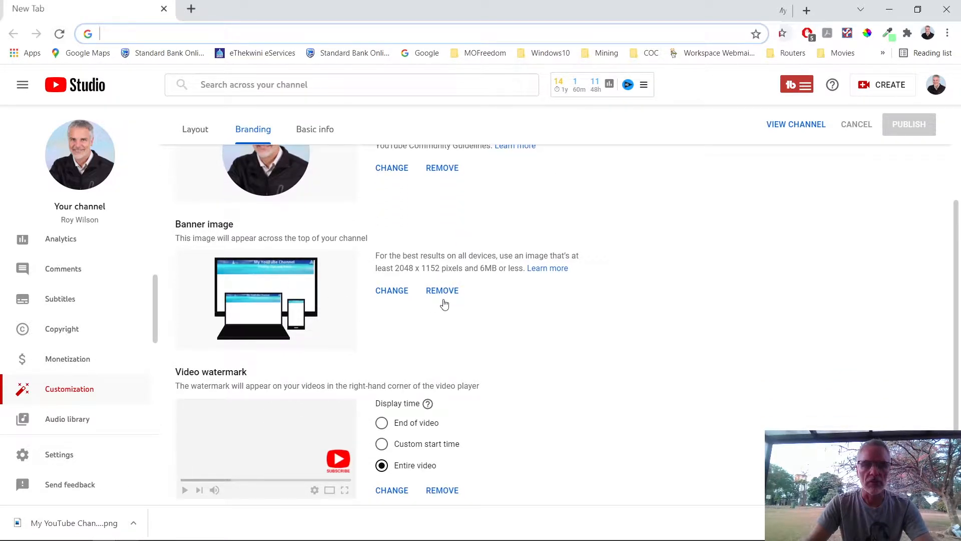
# Step: Choose the My YouTube Channel Training, Tips, and Tricks image file as the new banner
pyautogui.click(392, 291)
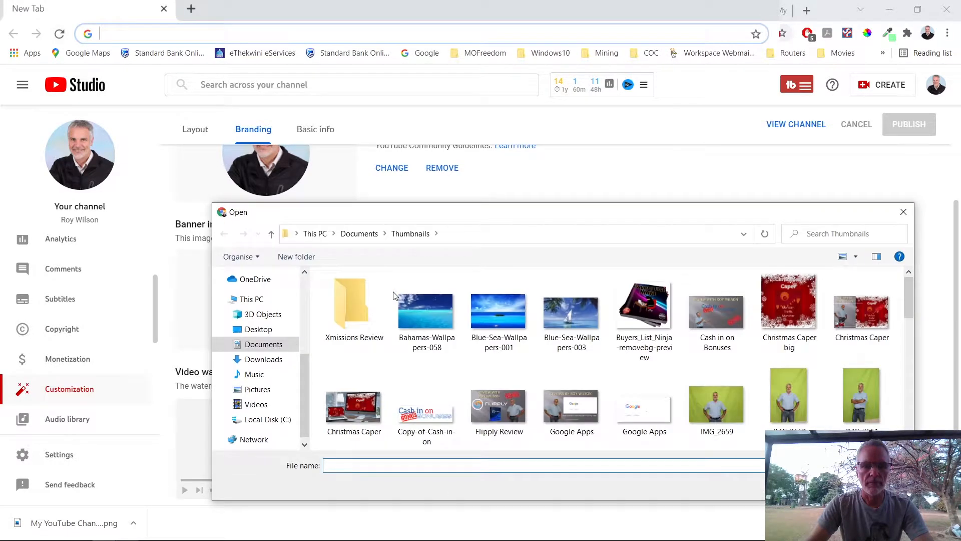
pyautogui.scroll(-5, 709, 341)
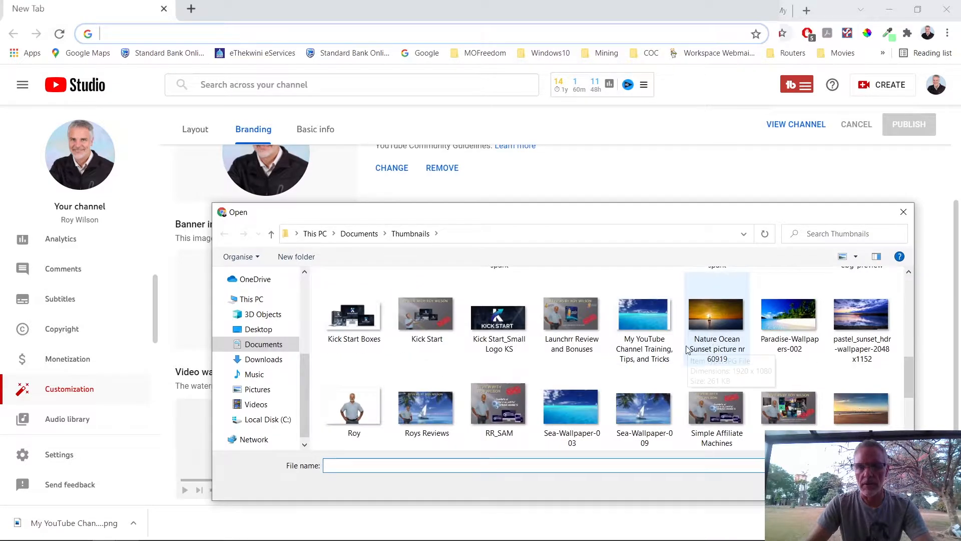
pyautogui.click(644, 328)
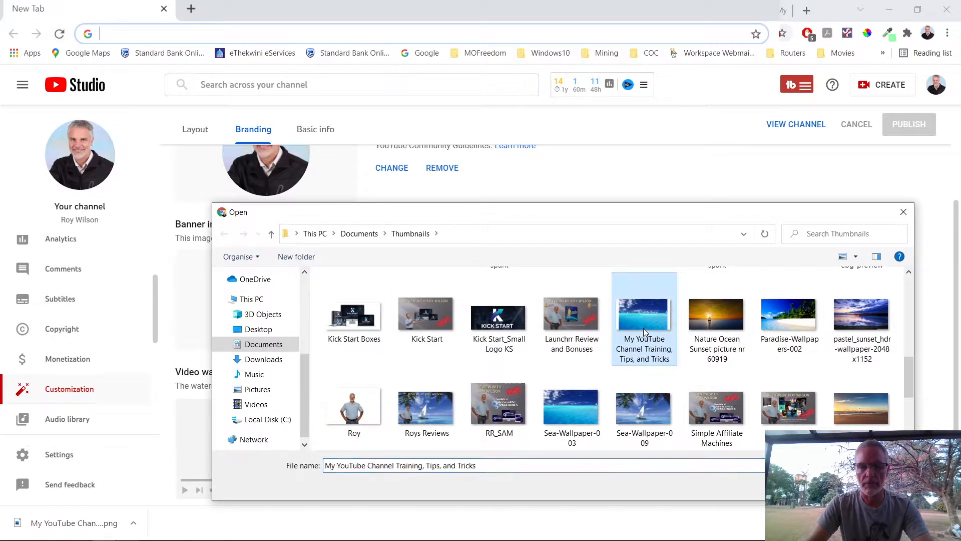
pyautogui.click(820, 487)
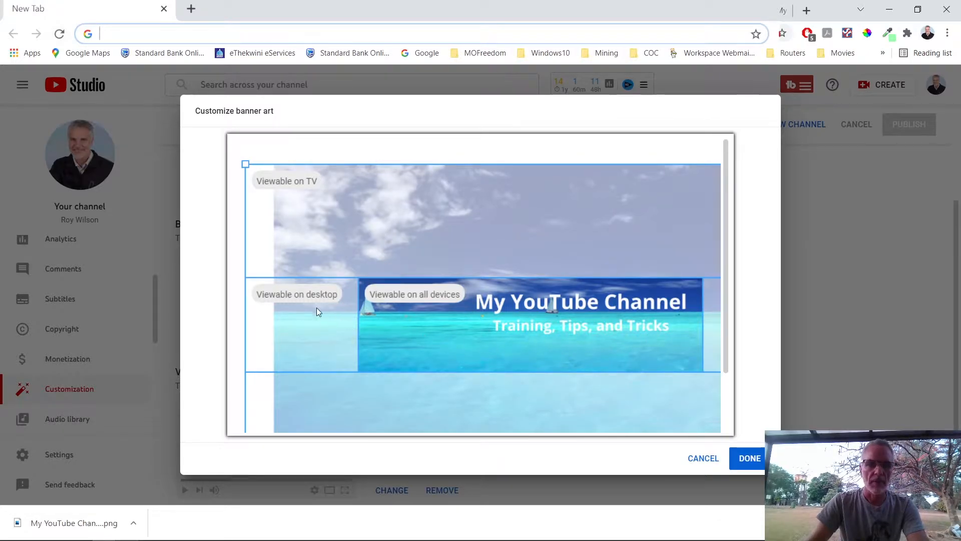
# Step: Preview the banner's viewable crop areas for each device, then go to the Canva design
pyautogui.moveTo(295, 292)
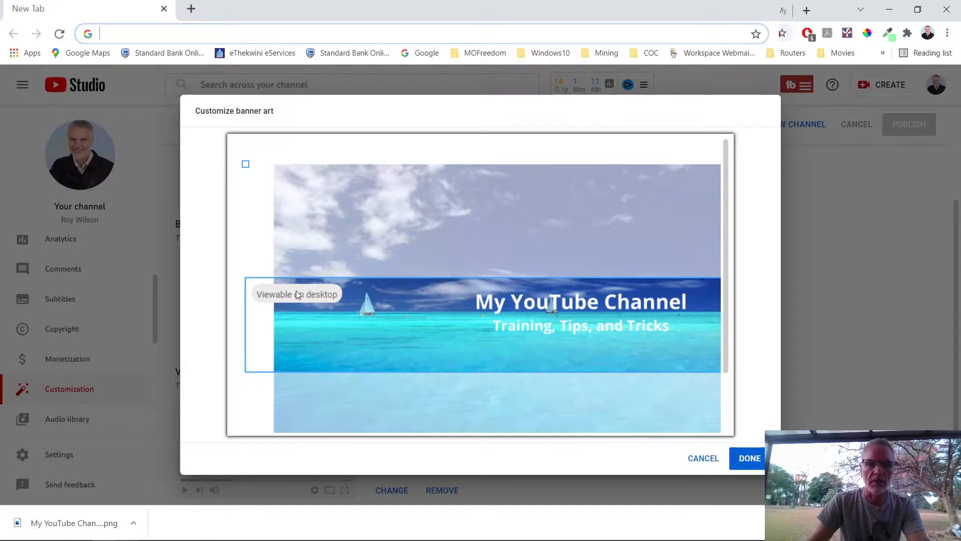
pyautogui.moveTo(456, 297)
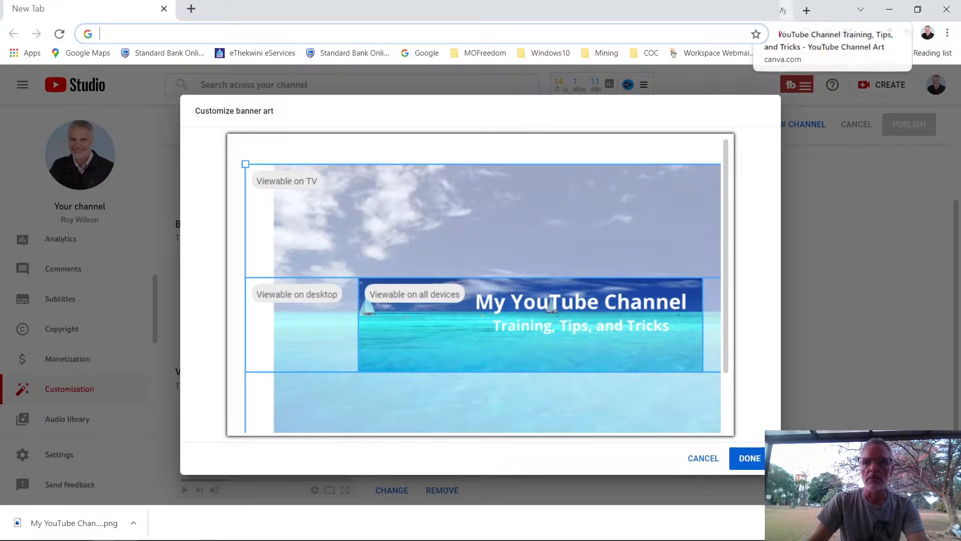
pyautogui.click(783, 10)
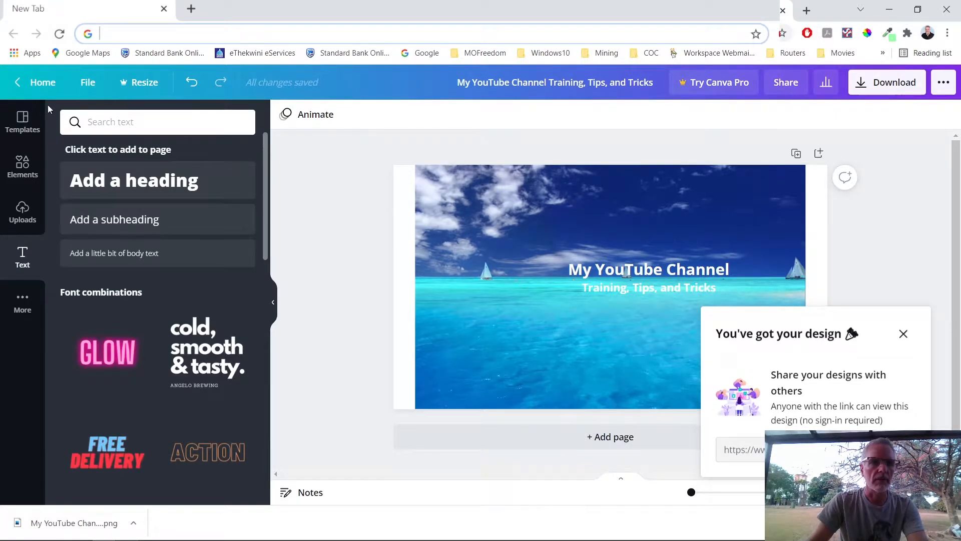
# Step: Leave the ocean banner design and go back to Canva's home page
pyautogui.click(42, 82)
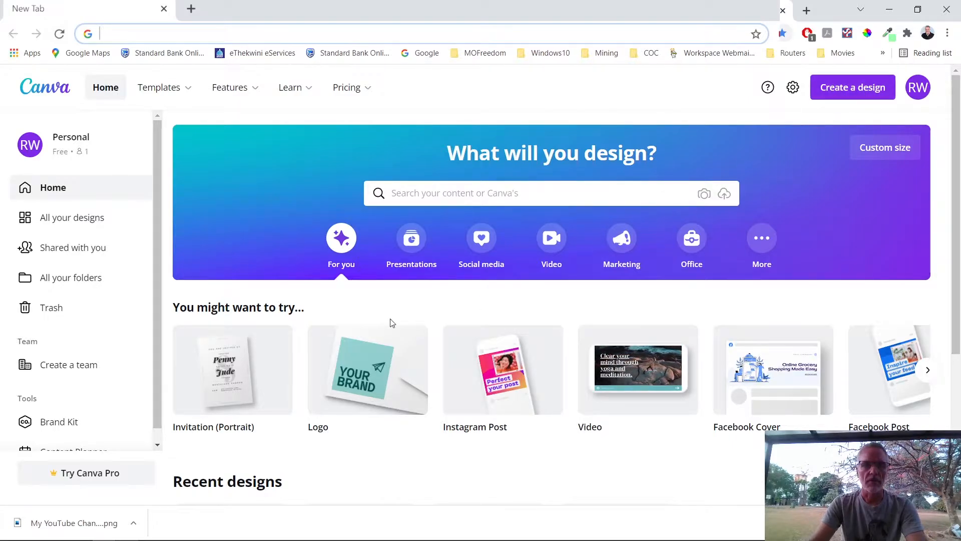
# Step: Browse Social Media's YouTube Channel Art templates and start a blank YouTube Channel Art design
pyautogui.moveTo(161, 89)
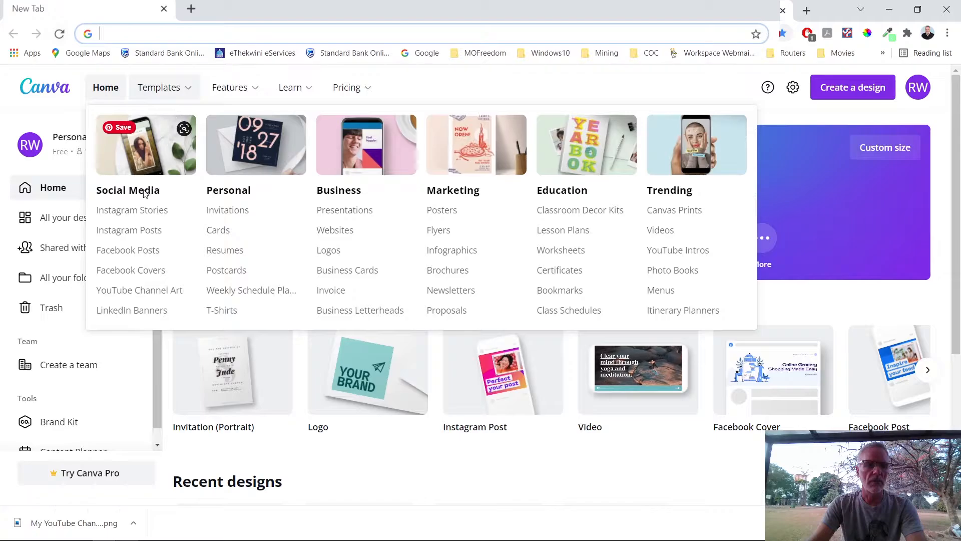
pyautogui.click(130, 293)
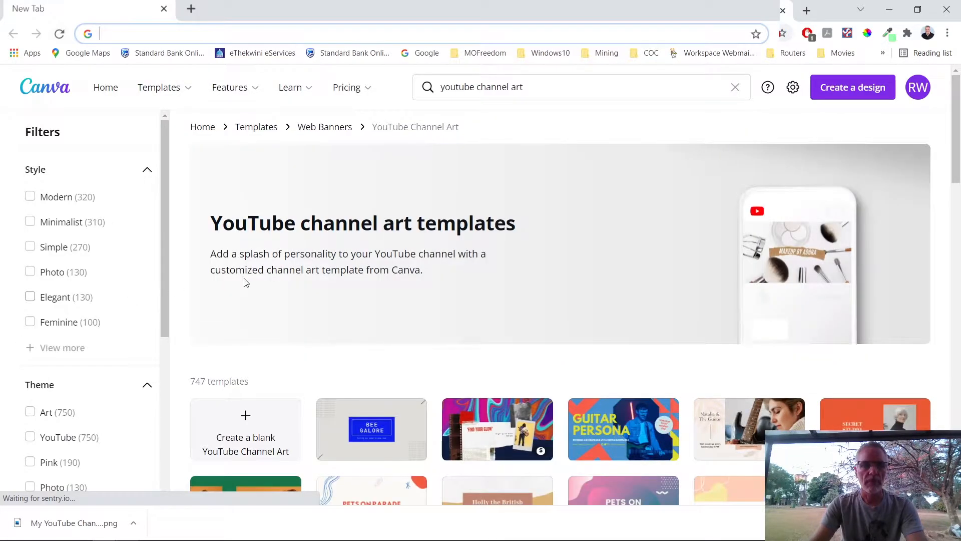
pyautogui.scroll(-5, 483, 245)
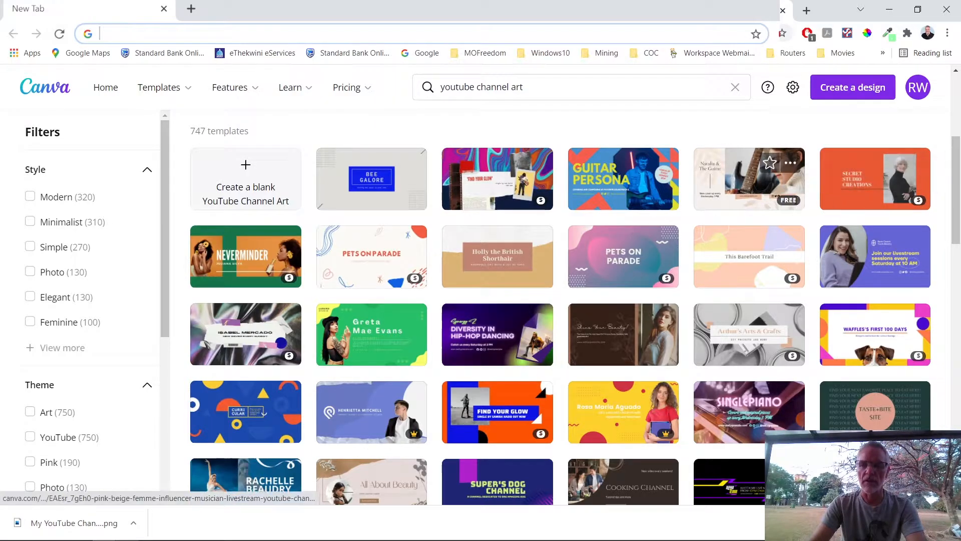
pyautogui.click(244, 182)
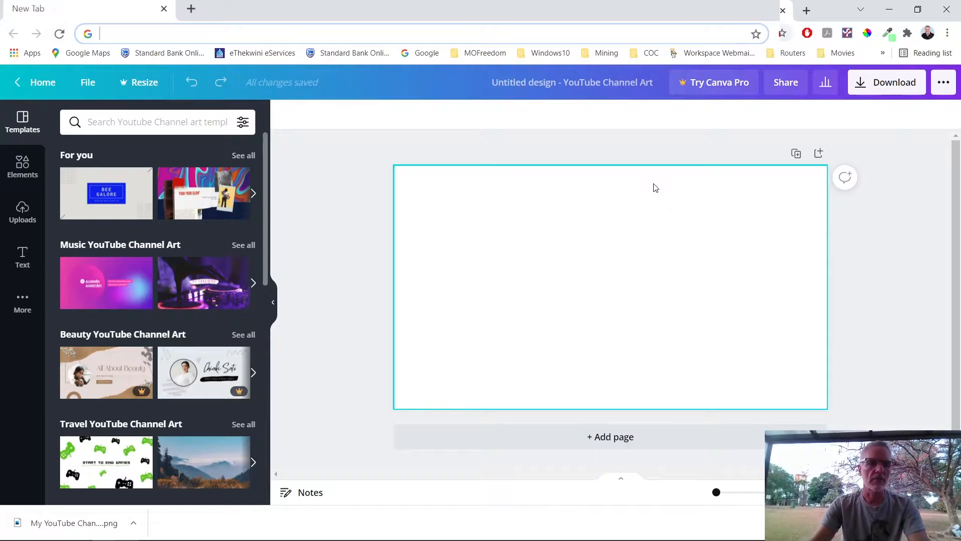
# Step: Show the previously uploaded images in the Uploads panel beside the blank canvas
pyautogui.click(28, 218)
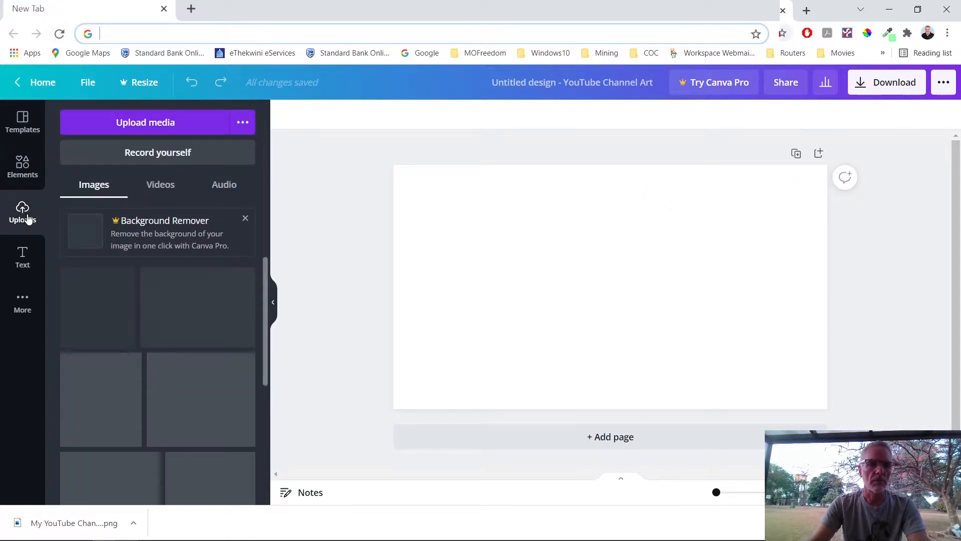
# Step: Upload the Winter-Beach-Wallpapers-007 photo from the computer into Canva's uploaded images
pyautogui.click(161, 123)
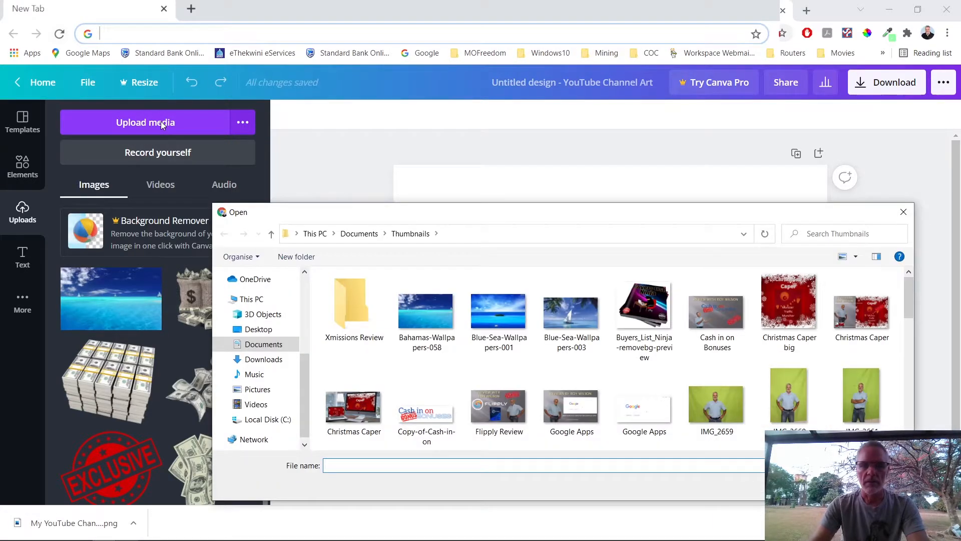
pyautogui.scroll(-3, 590, 375)
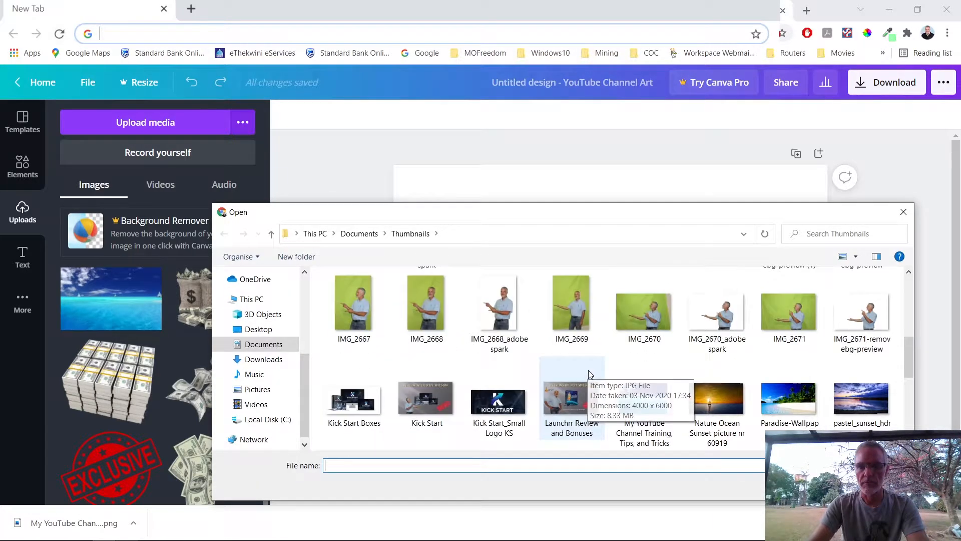
pyautogui.scroll(-1, 588, 373)
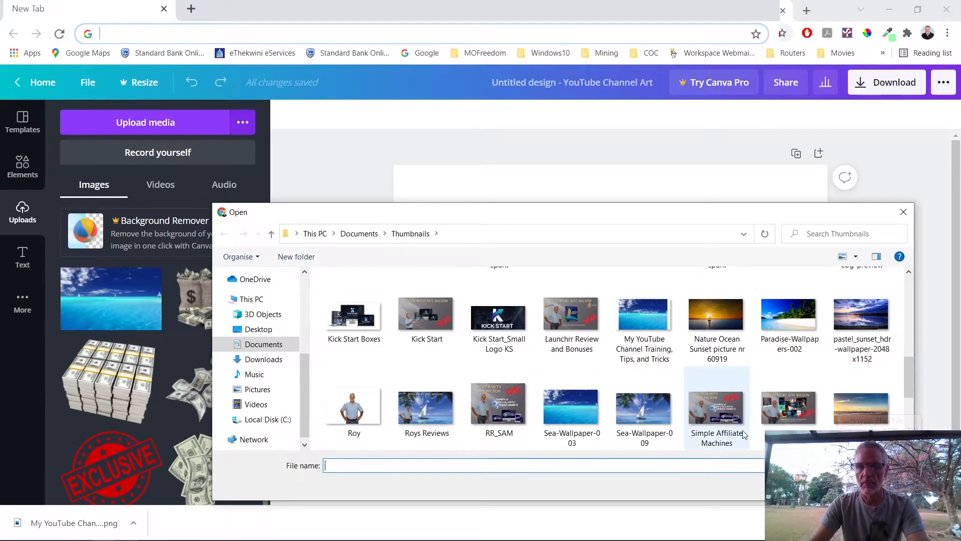
pyautogui.scroll(-1, 744, 434)
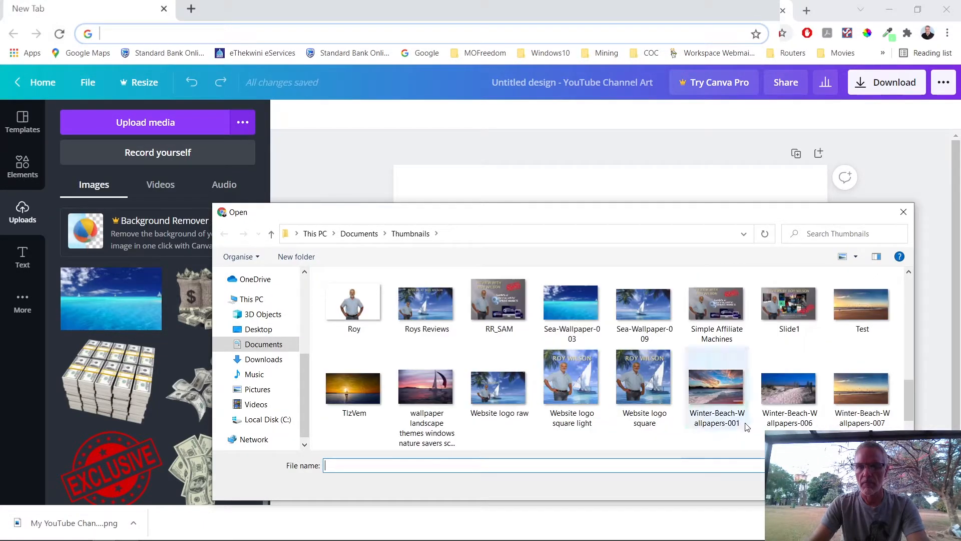
pyautogui.doubleClick(849, 406)
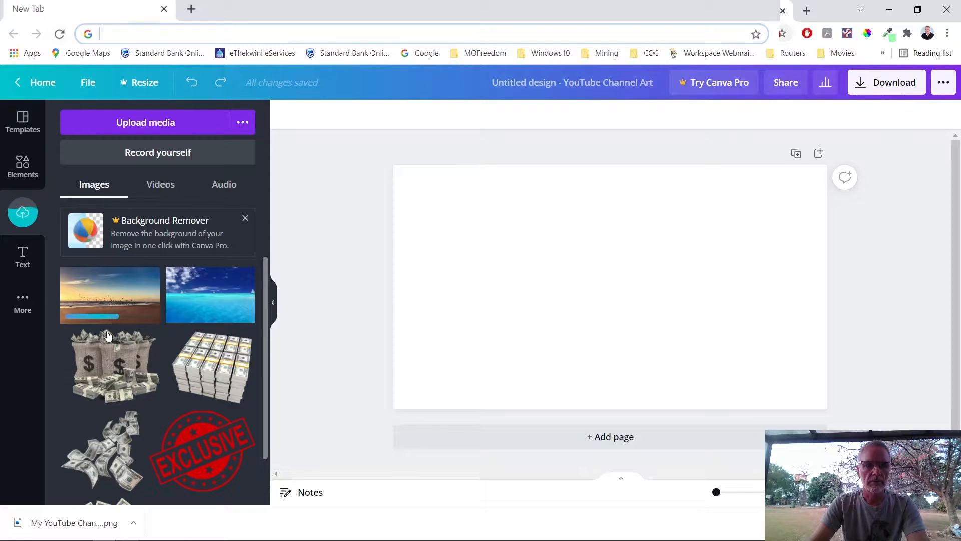
# Step: Place the uploaded sunset beach photo on the canvas, stretch it to fill the page, then glance at YouTube Studio
pyautogui.moveTo(107, 335)
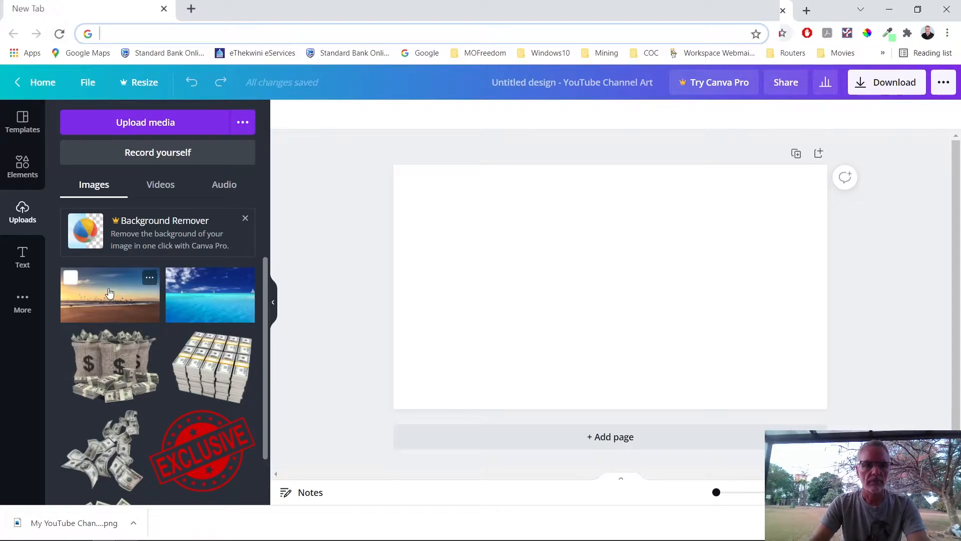
pyautogui.click(70, 277)
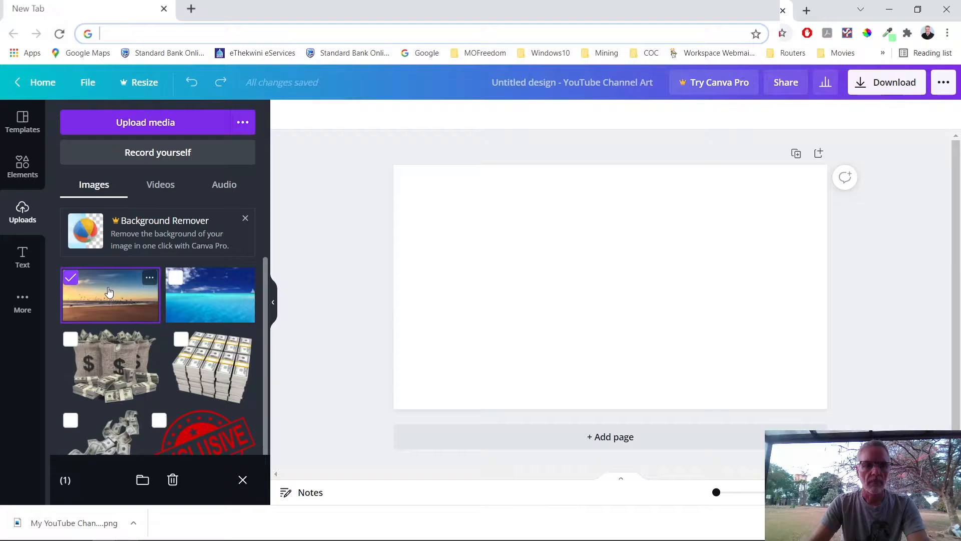
pyautogui.moveTo(109, 292); pyautogui.dragTo(472, 186)
pyautogui.moveTo(705, 340); pyautogui.dragTo(830, 398)
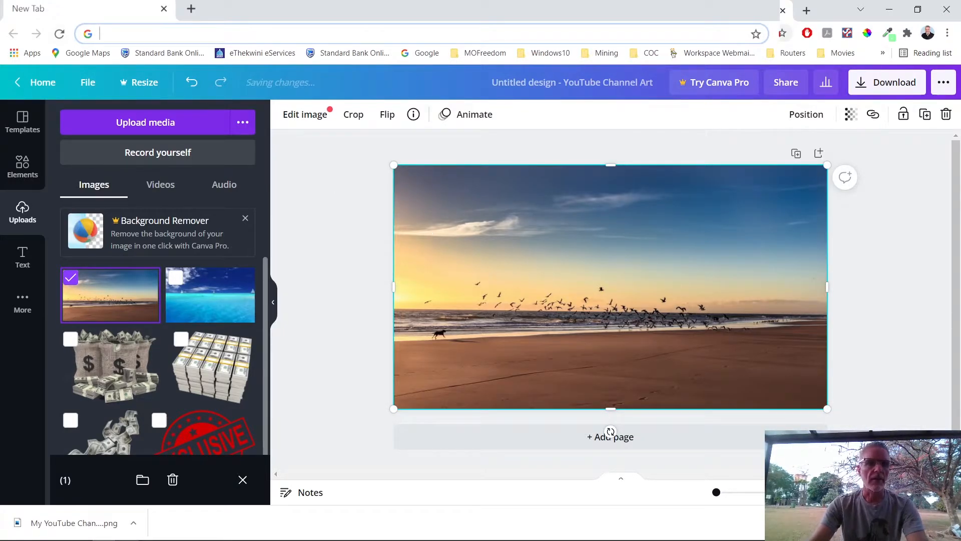
pyautogui.click(55, 10)
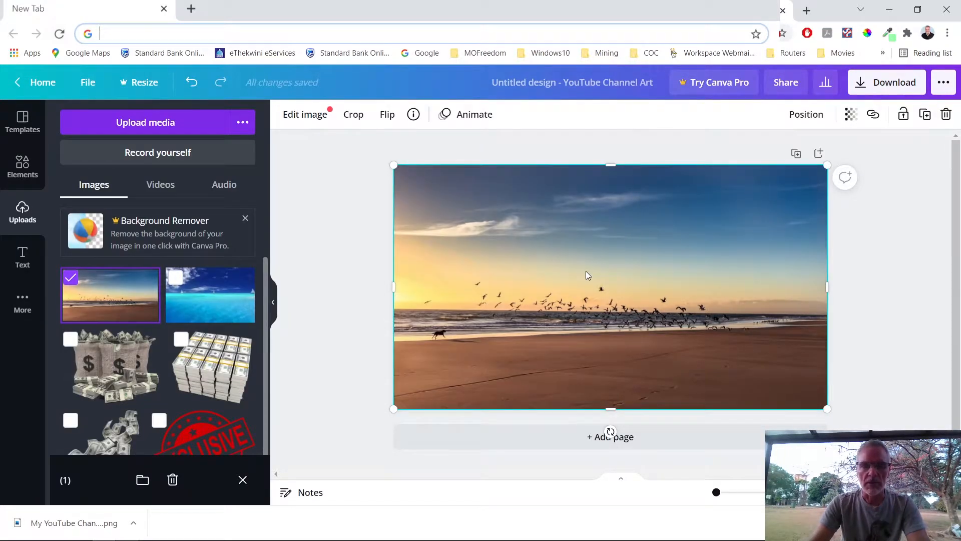
# Step: Add a square shape from Elements onto the beach photo
pyautogui.click(24, 171)
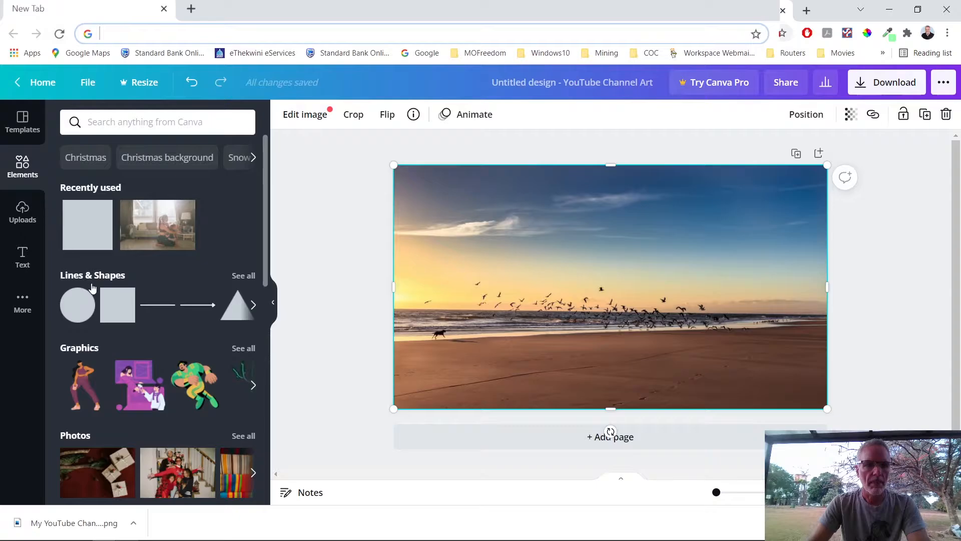
pyautogui.moveTo(114, 304); pyautogui.dragTo(340, 310)
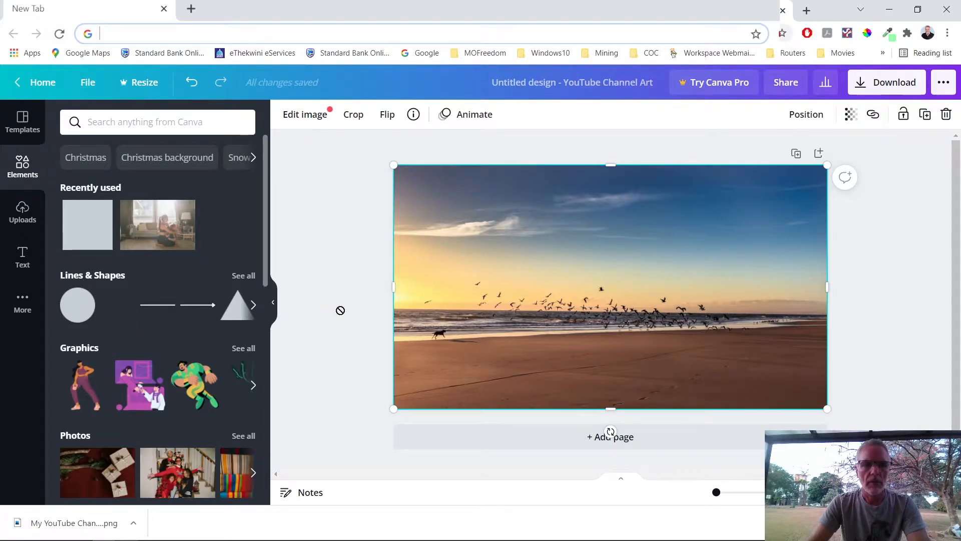
pyautogui.moveTo(497, 293); pyautogui.dragTo(515, 273)
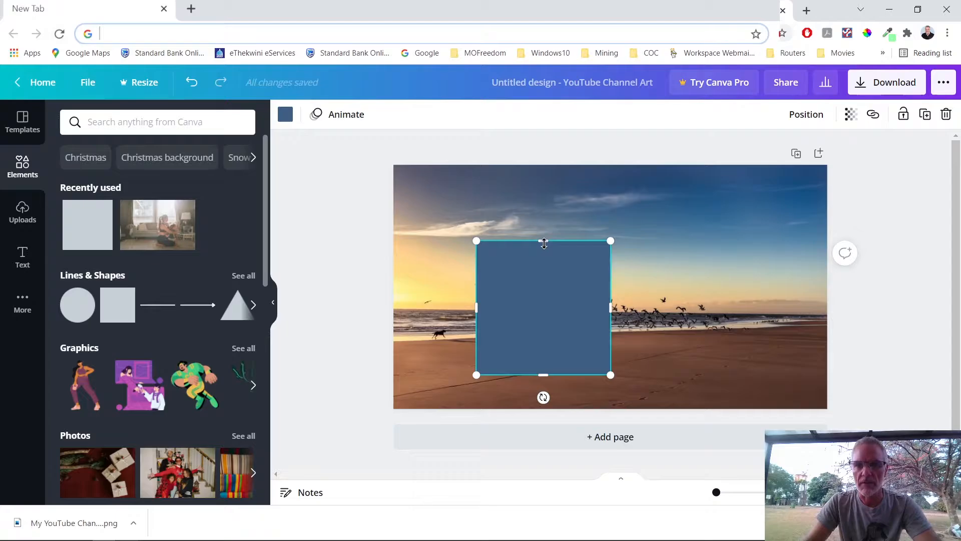
# Step: Reshape the square into a wide rectangle and centre it horizontally across the photo
pyautogui.moveTo(544, 243); pyautogui.dragTo(544, 306)
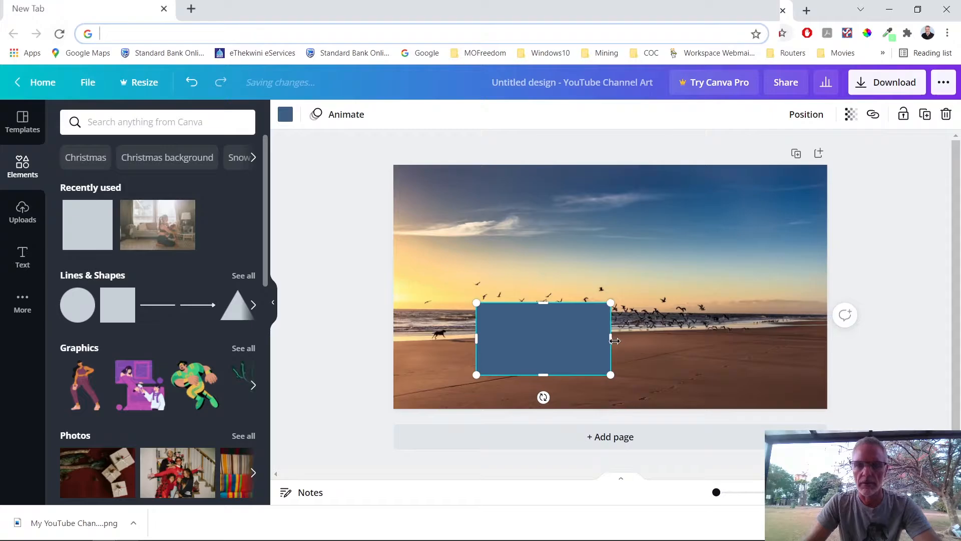
pyautogui.moveTo(510, 338); pyautogui.dragTo(480, 323)
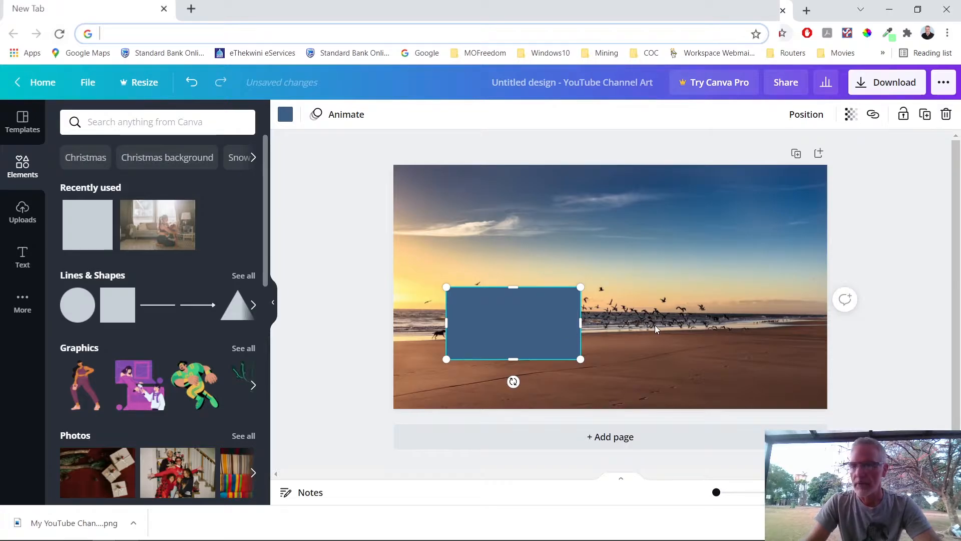
pyautogui.moveTo(583, 326); pyautogui.dragTo(709, 322)
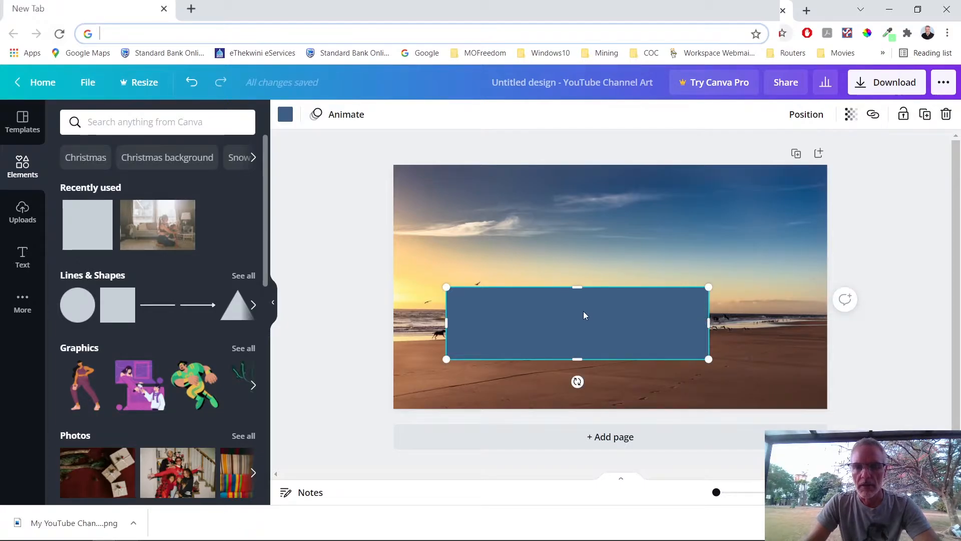
pyautogui.moveTo(584, 313); pyautogui.dragTo(617, 279)
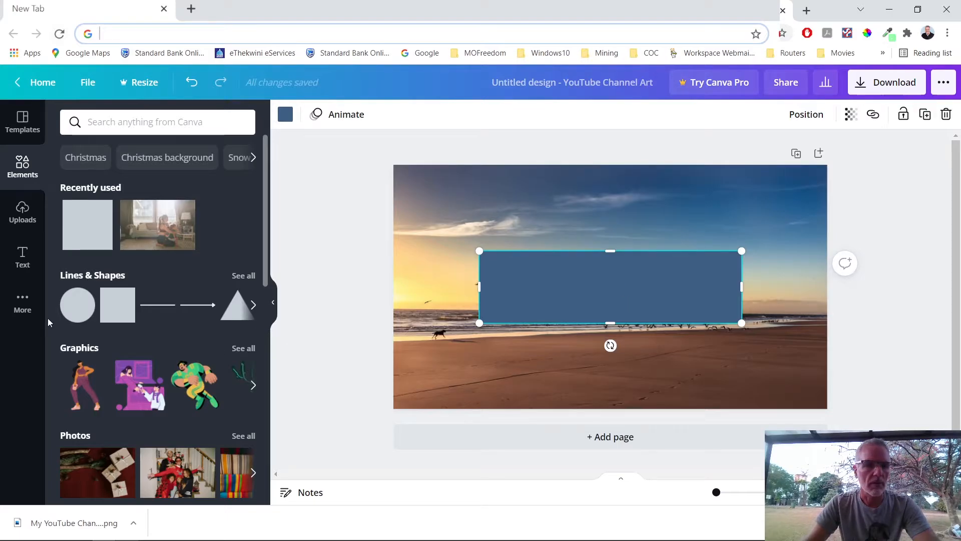
pyautogui.click(23, 257)
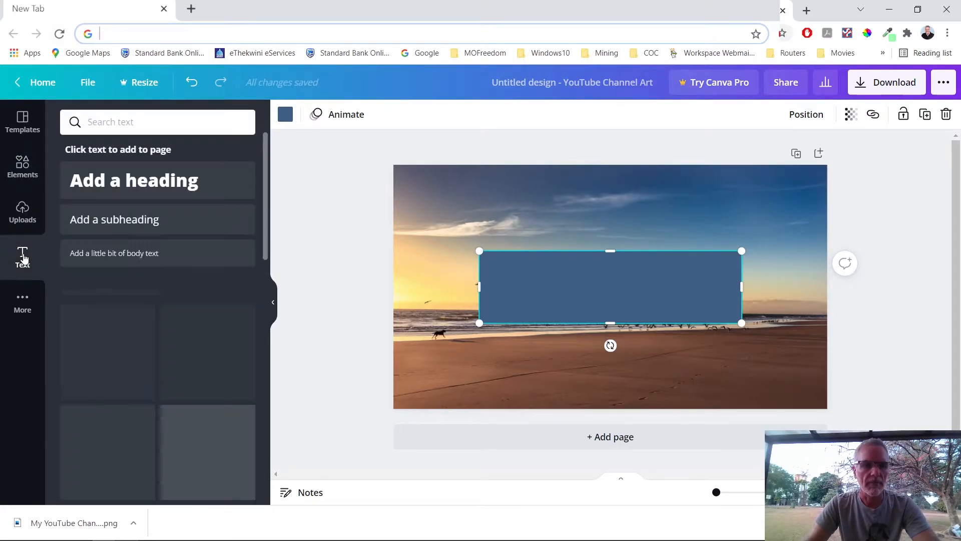
# Step: Add a heading reading the channel owner's name plus 'YouTube Channel', fixing a typo, and select its text
pyautogui.click(153, 182)
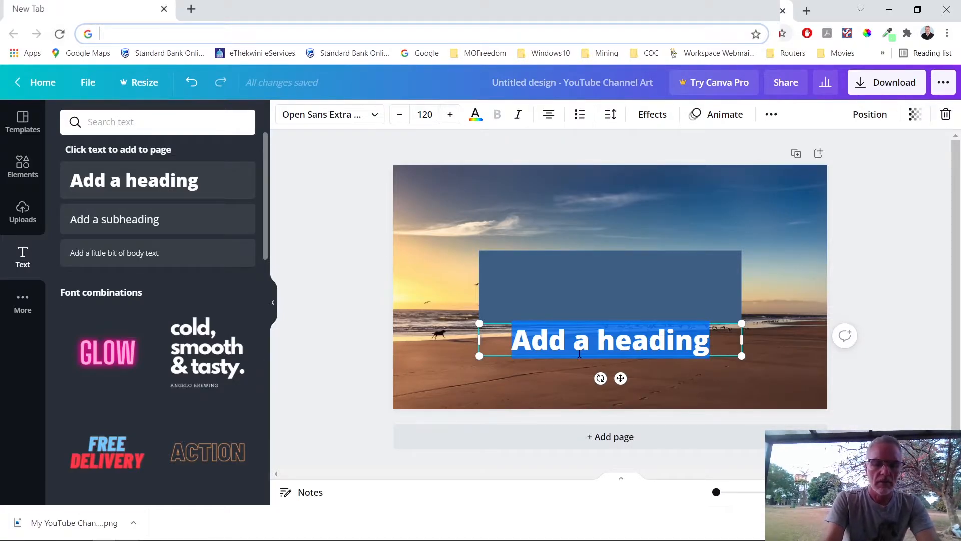
pyautogui.write('R')
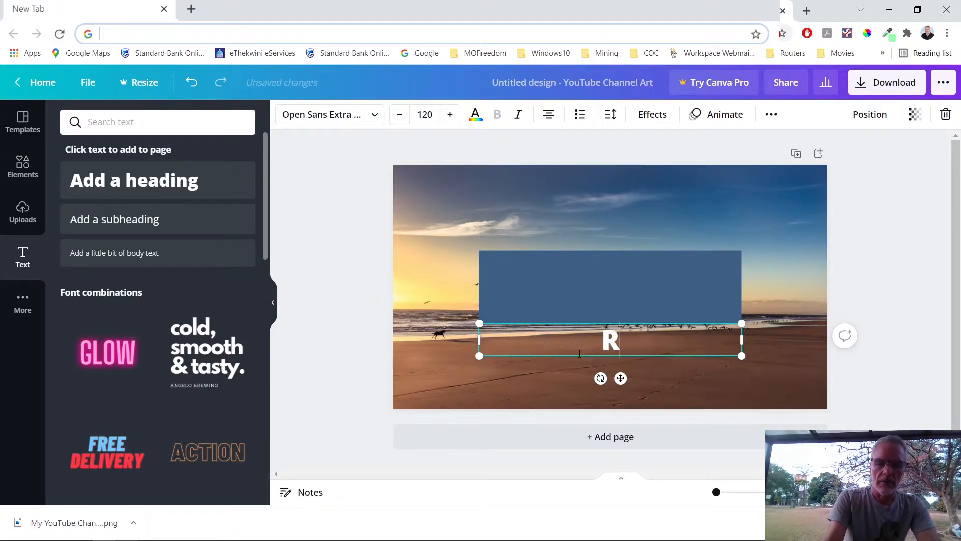
pyautogui.write("oy's")
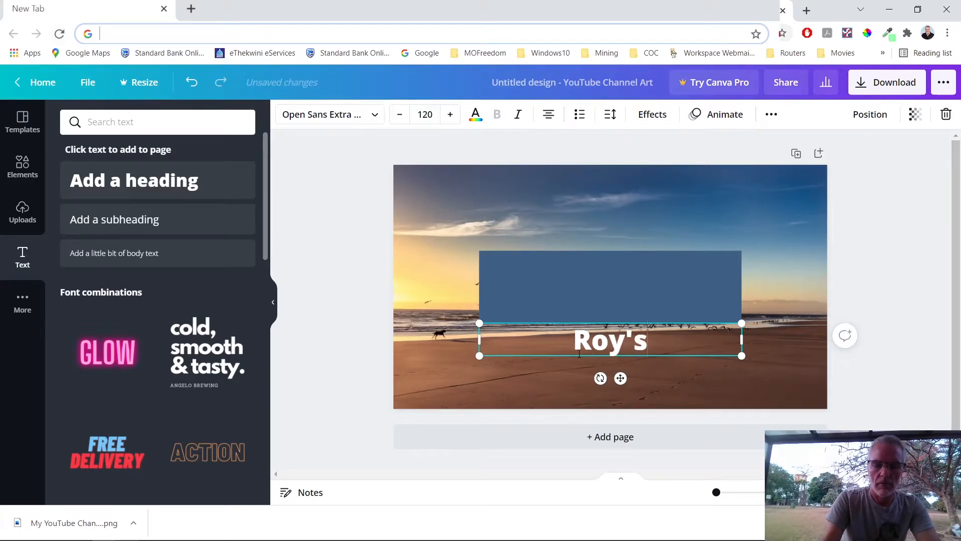
pyautogui.write(' Yout')
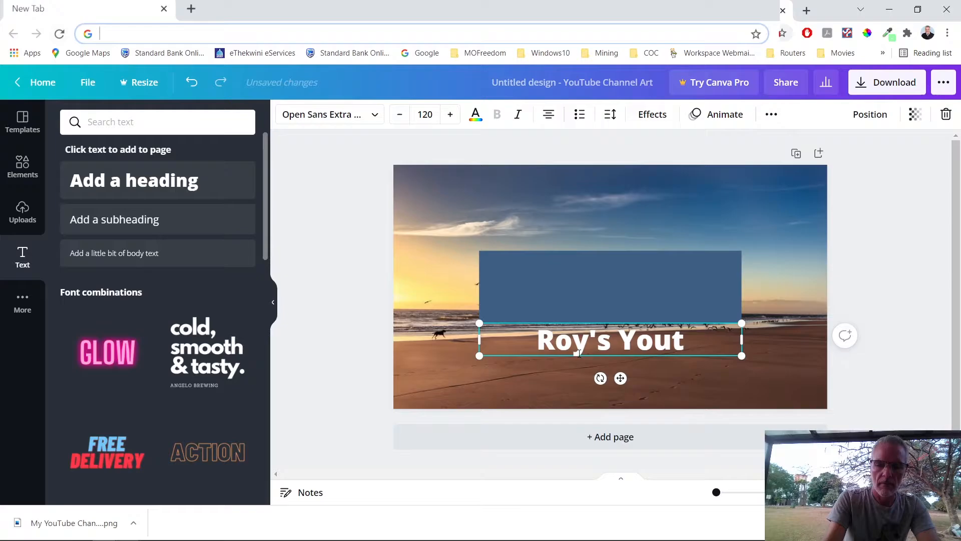
pyautogui.press('BackSpace')
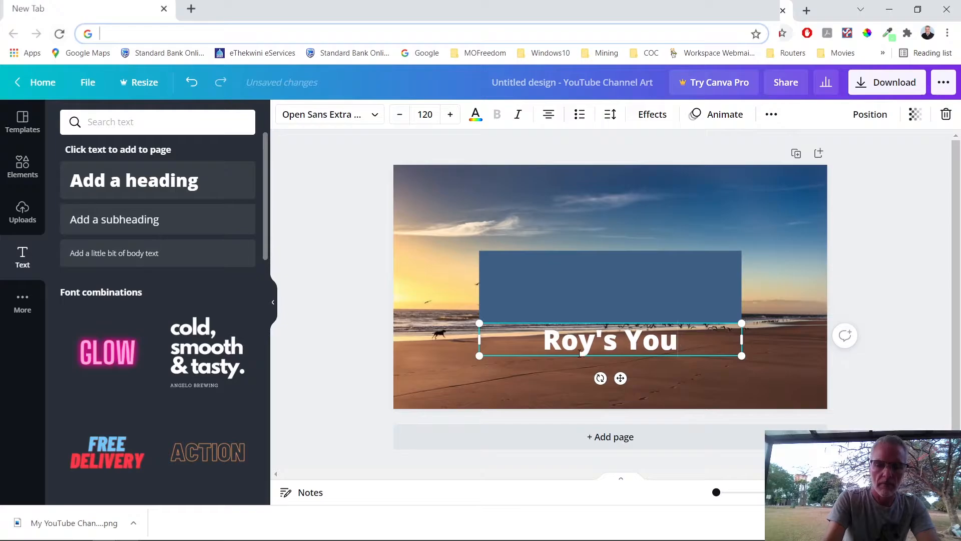
pyautogui.write('Tube Channel')
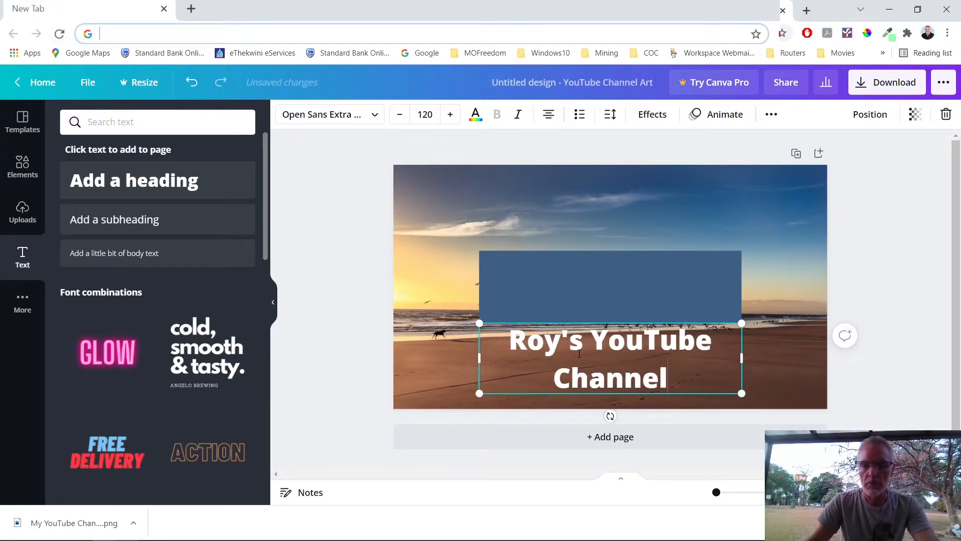
pyautogui.moveTo(510, 341); pyautogui.dragTo(669, 383)
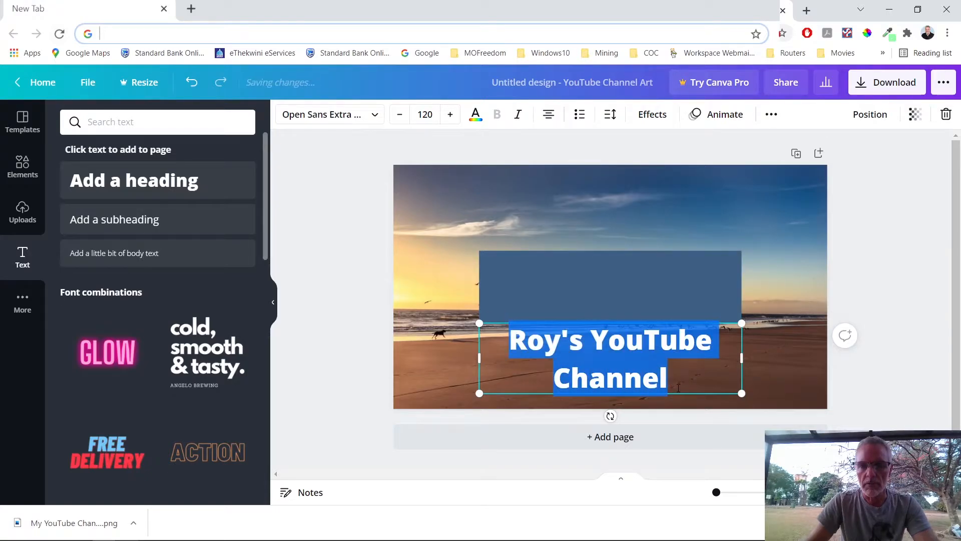
# Step: Reduce the heading font size from 120 to 78 so it fits on one line
pyautogui.click(399, 115)
pyautogui.click(400, 115)
pyautogui.click(399, 114)
pyautogui.click(399, 115)
pyautogui.click(400, 114)
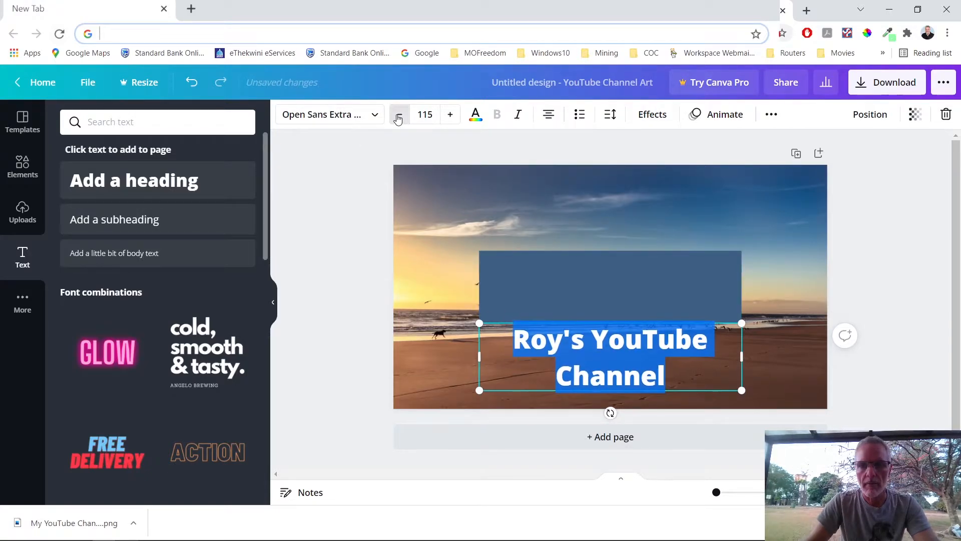
pyautogui.click(399, 114)
pyautogui.click(399, 115)
pyautogui.click(399, 115)
pyautogui.click(399, 115)
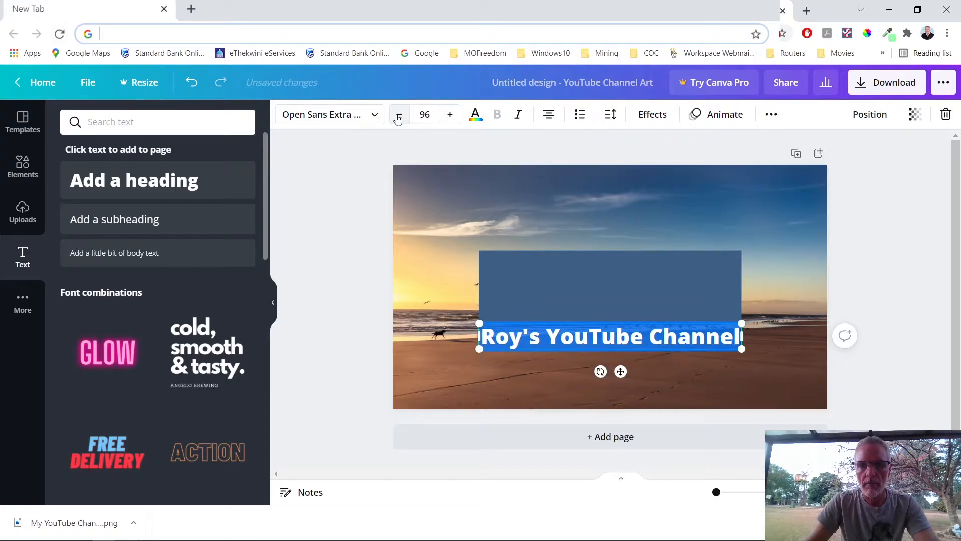
pyautogui.click(398, 117)
pyautogui.click(398, 117)
pyautogui.click(398, 116)
pyautogui.click(398, 117)
pyautogui.click(398, 115)
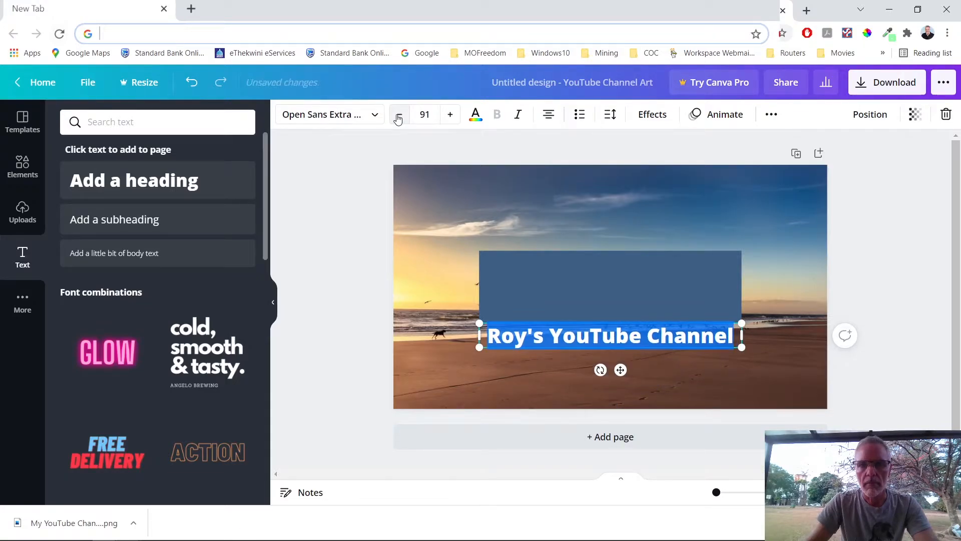
pyautogui.click(399, 116)
pyautogui.click(399, 116)
pyautogui.click(398, 116)
pyautogui.click(398, 115)
pyautogui.click(398, 115)
pyautogui.click(398, 116)
pyautogui.click(399, 115)
pyautogui.click(399, 115)
pyautogui.click(399, 116)
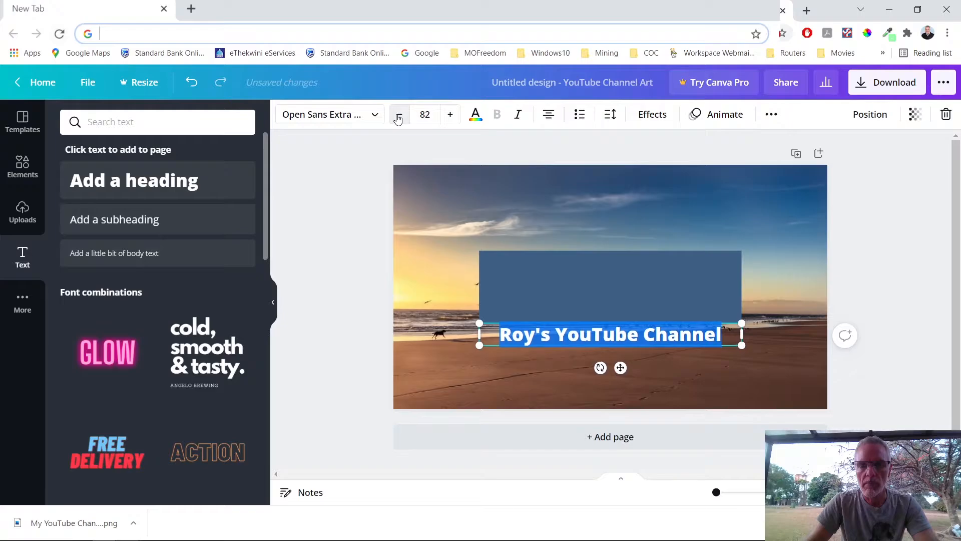
pyautogui.click(399, 115)
pyautogui.click(398, 116)
pyautogui.click(398, 115)
# Step: Add a second heading line reading 'Training, Tips, and Tricks'
pyautogui.click(721, 336)
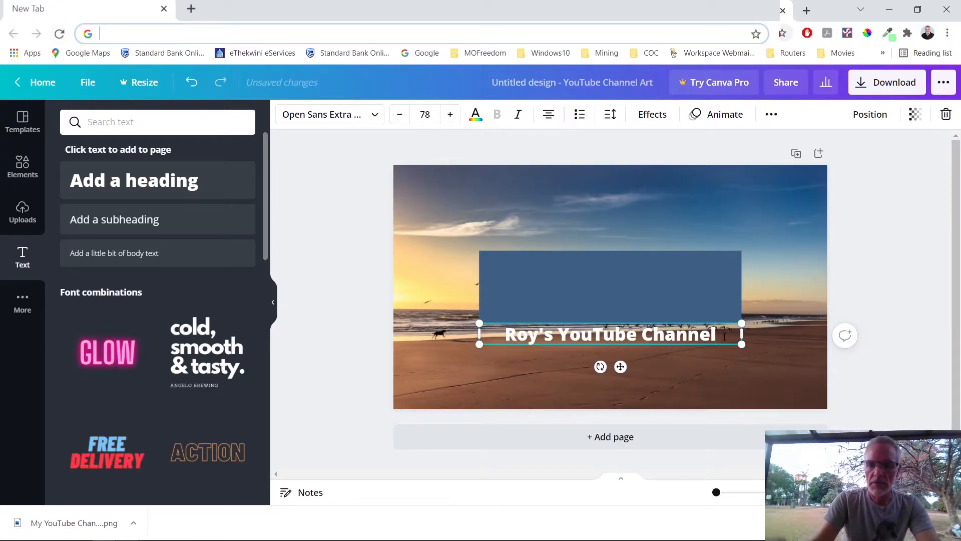
pyautogui.press('Return')
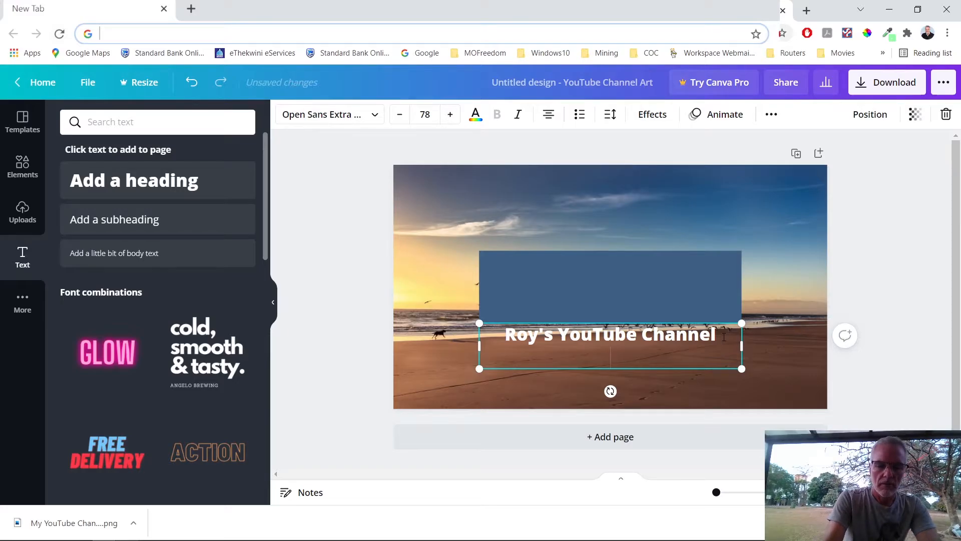
pyautogui.write('Training')
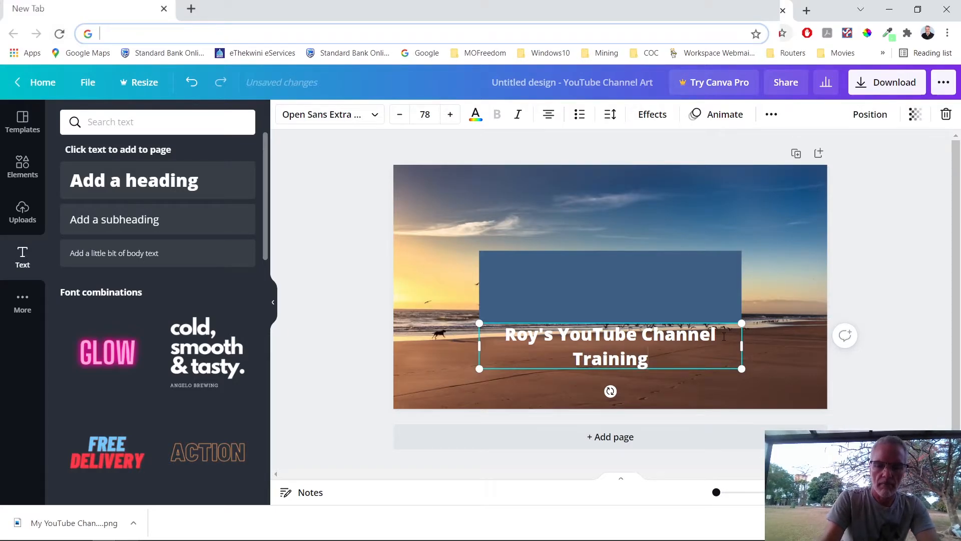
pyautogui.write(', Tips')
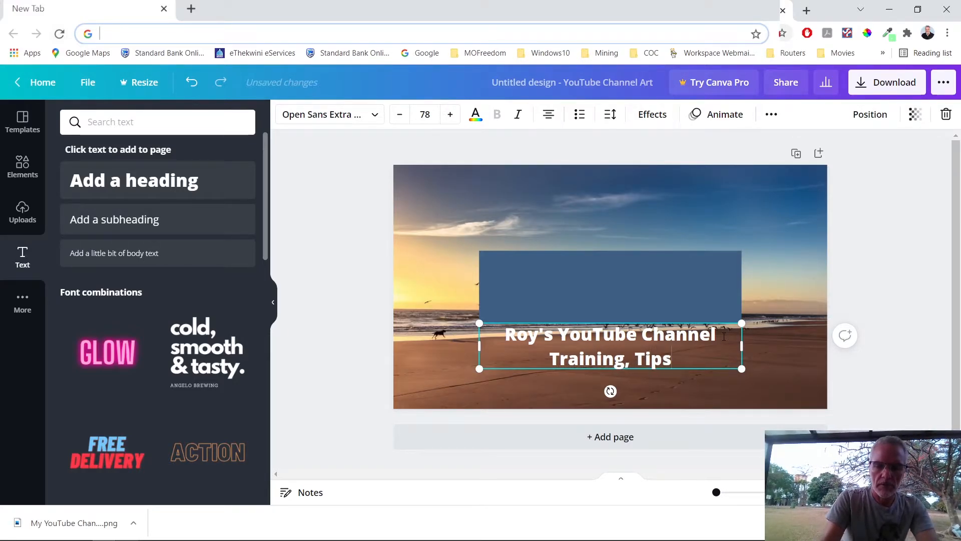
pyautogui.write(', and Tr')
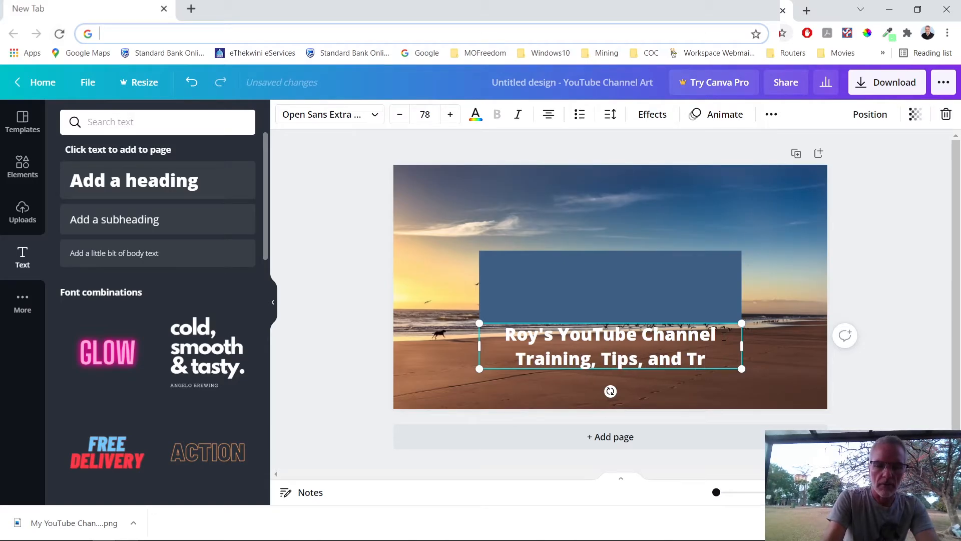
pyautogui.write('icks')
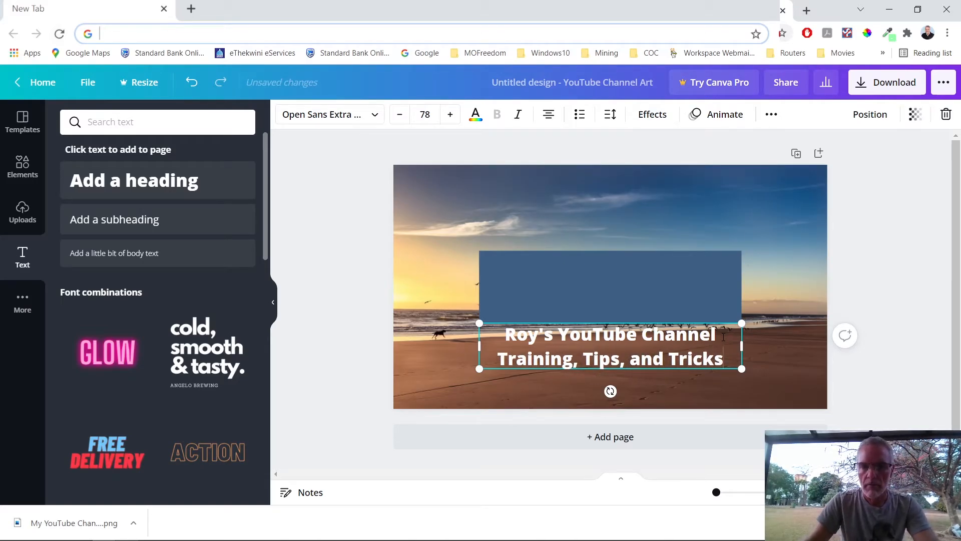
# Step: Shrink the 'Training, Tips, and Tricks' tagline to size 50 and right-align it
pyautogui.moveTo(499, 360); pyautogui.dragTo(718, 367)
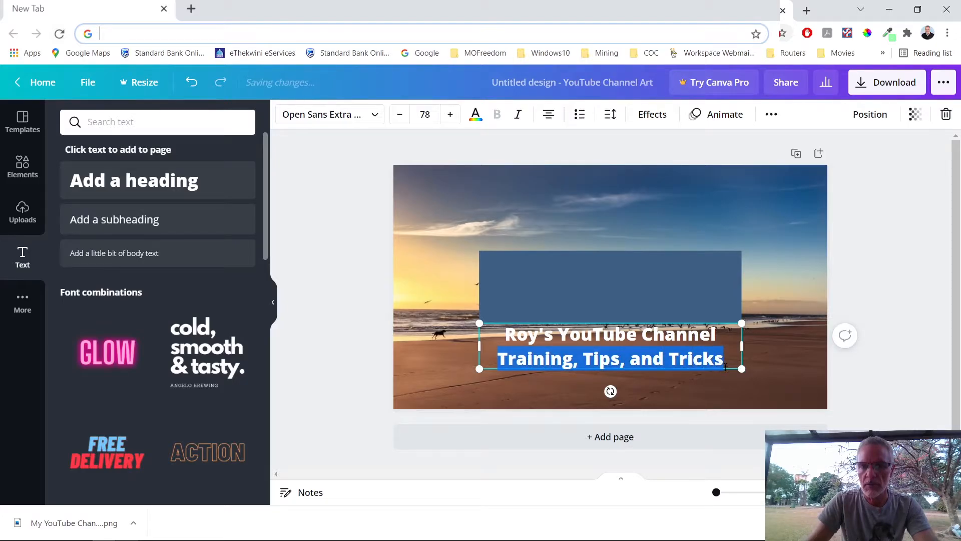
pyautogui.click(400, 115)
pyautogui.click(400, 115)
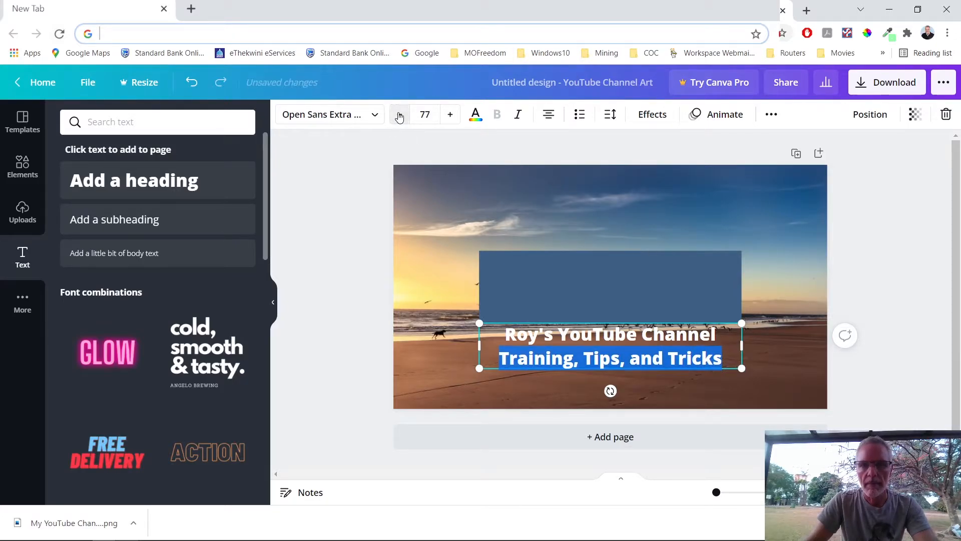
pyautogui.click(399, 115)
pyautogui.click(399, 114)
pyautogui.click(400, 115)
pyautogui.click(399, 115)
pyautogui.click(400, 115)
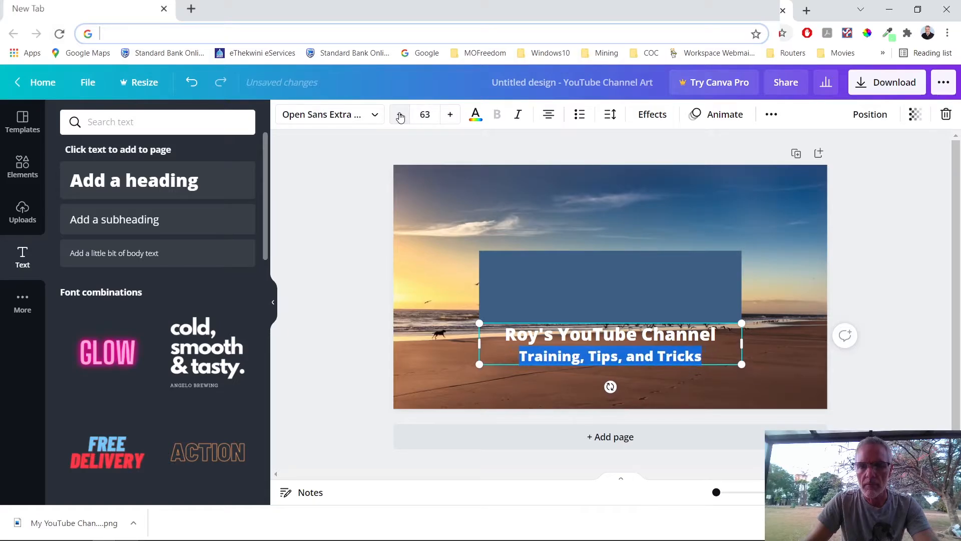
pyautogui.click(399, 115)
pyautogui.click(399, 115)
pyautogui.click(399, 115)
pyautogui.click(400, 115)
pyautogui.click(399, 115)
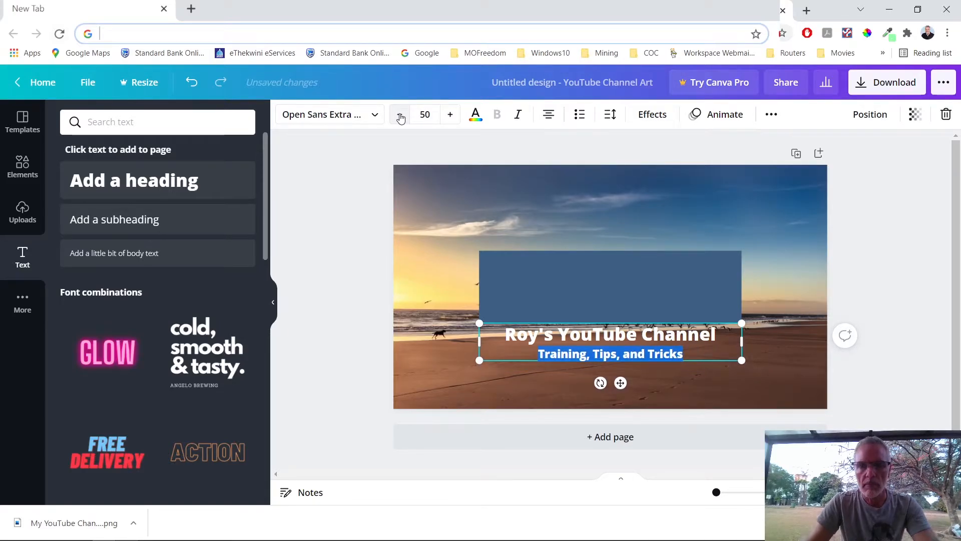
pyautogui.click(551, 121)
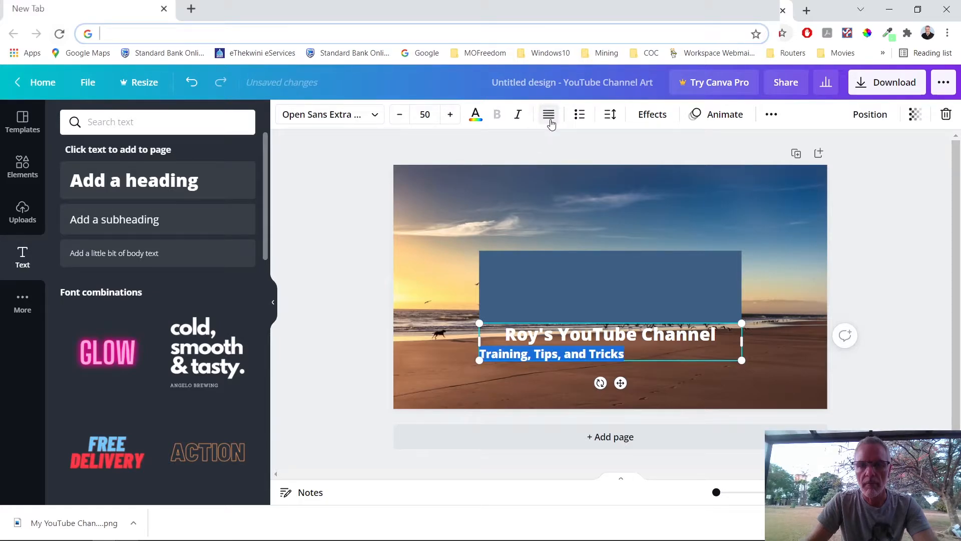
pyautogui.click(551, 121)
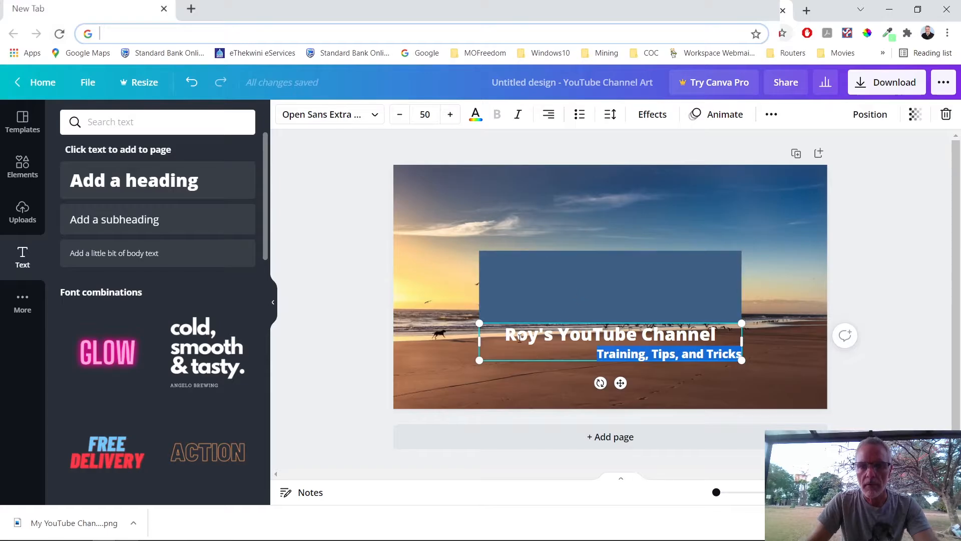
# Step: Right-align the 'Roy's YouTube Channel' heading and move the text block up onto the blue rectangle
pyautogui.moveTo(507, 330); pyautogui.dragTo(720, 331)
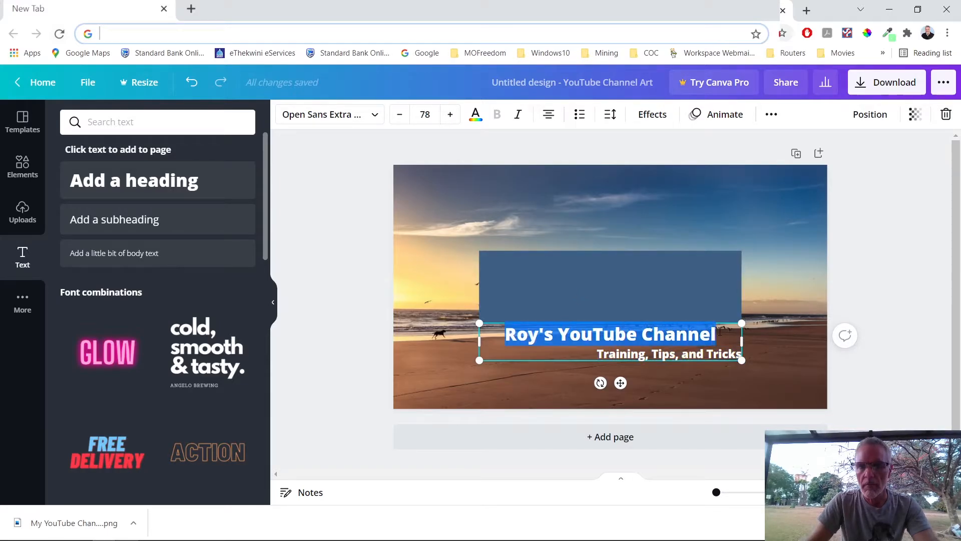
pyautogui.click(551, 118)
pyautogui.click(550, 117)
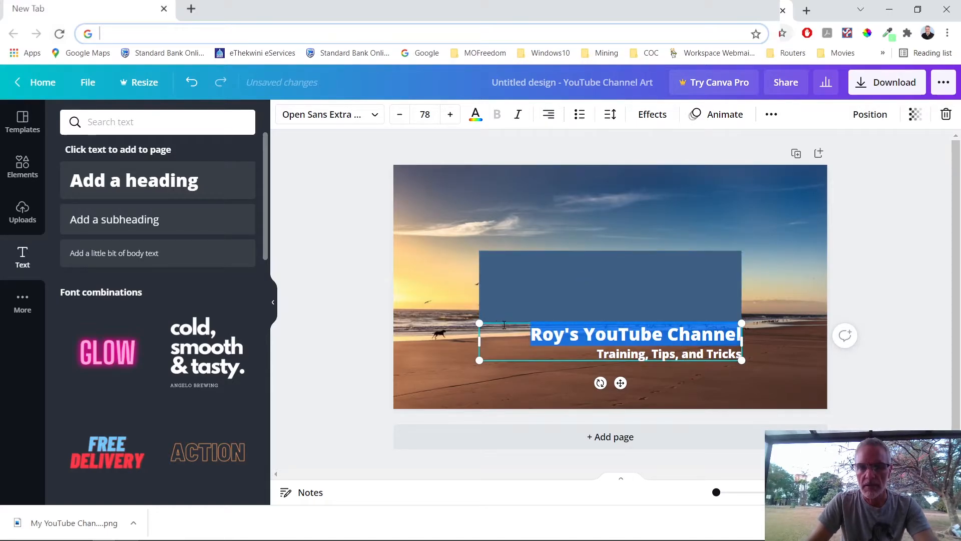
pyautogui.moveTo(512, 315); pyautogui.dragTo(504, 261)
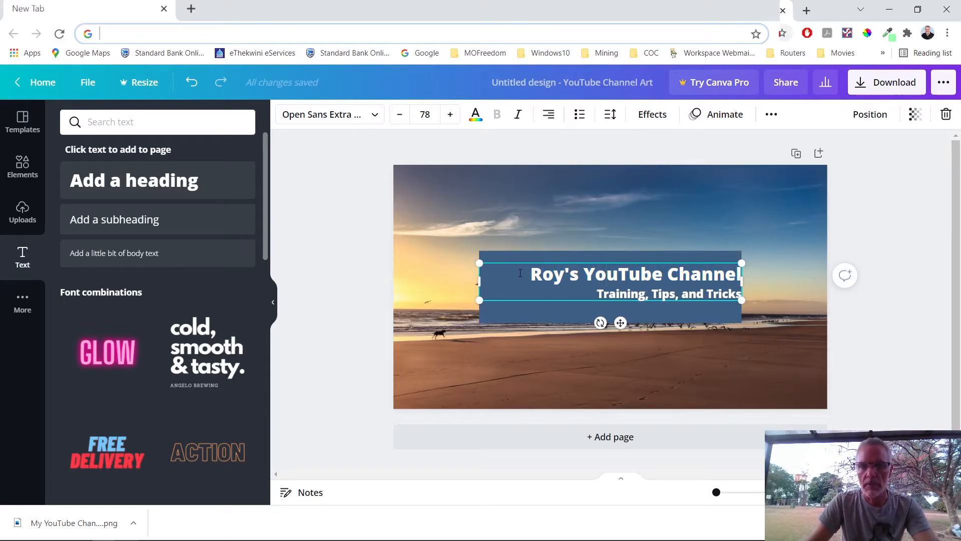
# Step: Italicise the whole 'Training, Tips, and Tricks' tagline, then select the heading for recolouring
pyautogui.moveTo(529, 273); pyautogui.dragTo(747, 301)
pyautogui.click(602, 294)
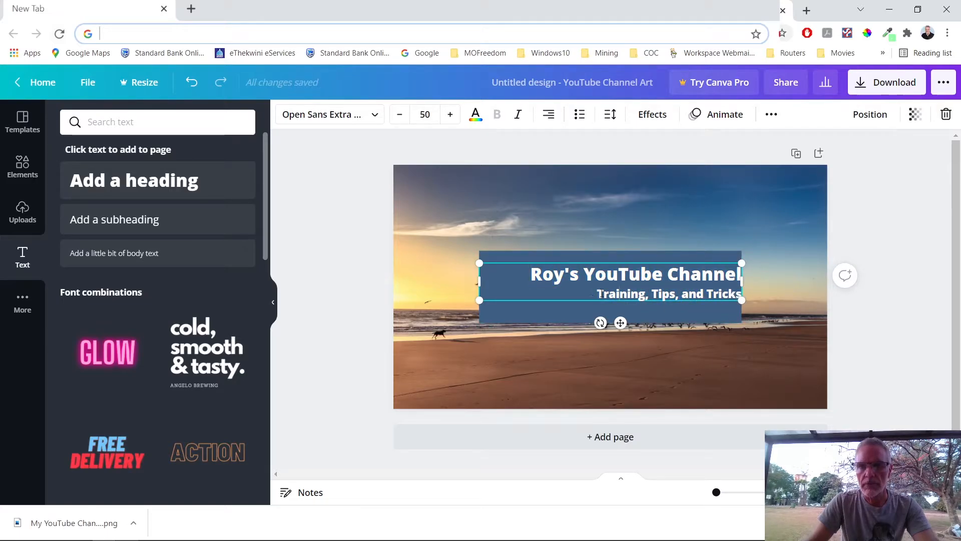
pyautogui.moveTo(595, 292); pyautogui.dragTo(660, 295)
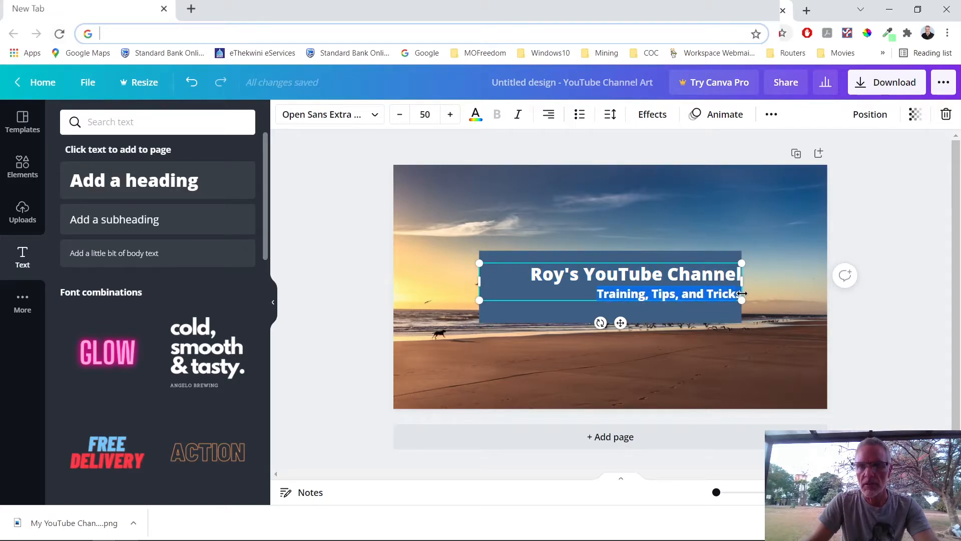
pyautogui.moveTo(743, 294); pyautogui.dragTo(695, 295)
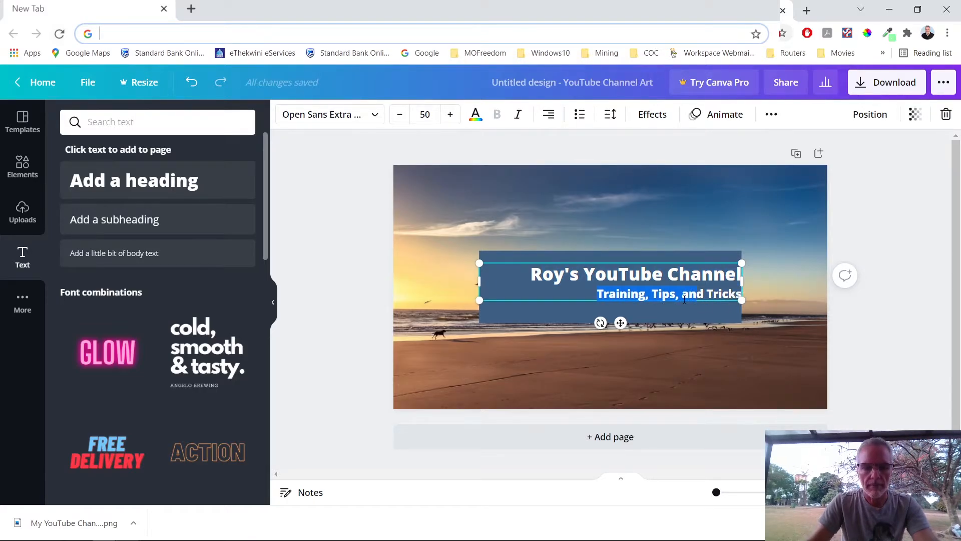
pyautogui.hotkey('shift', 'Right')
pyautogui.hotkey('shift', 'Right')
pyautogui.hotkey('shift', 'Right')
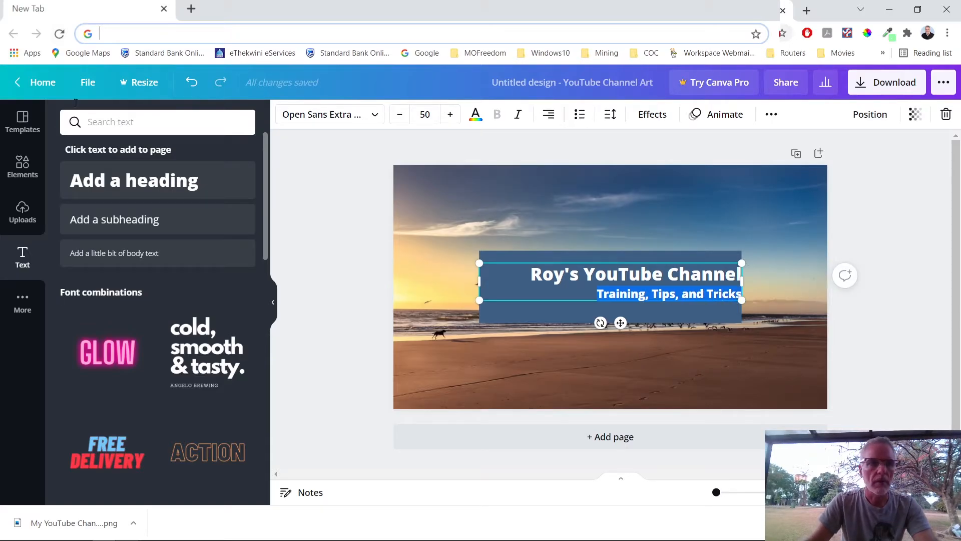
pyautogui.click(519, 116)
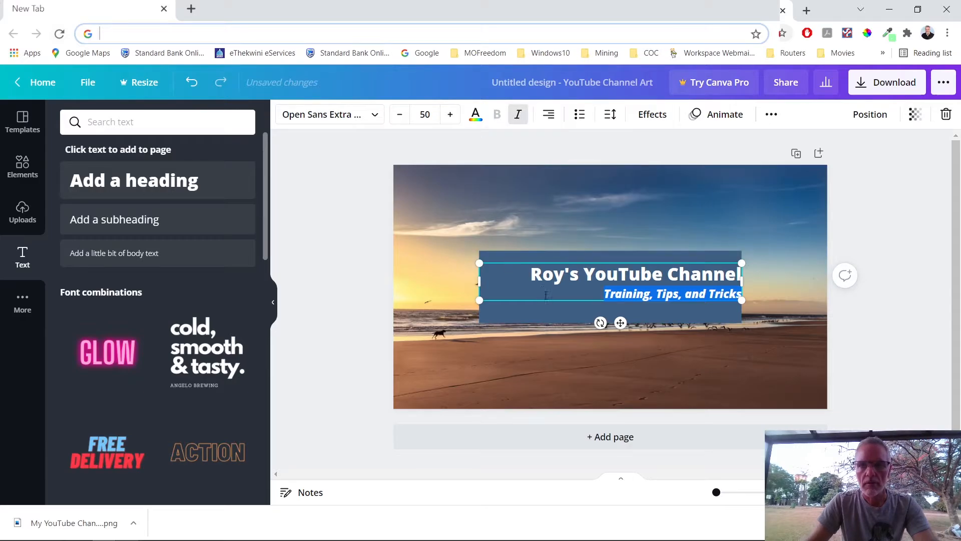
pyautogui.moveTo(532, 279); pyautogui.dragTo(743, 279)
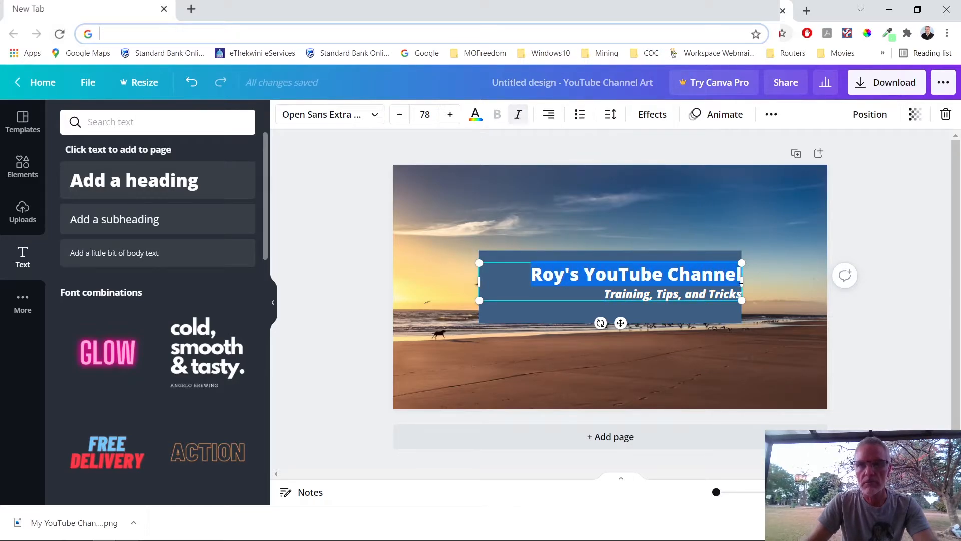
pyautogui.click(476, 115)
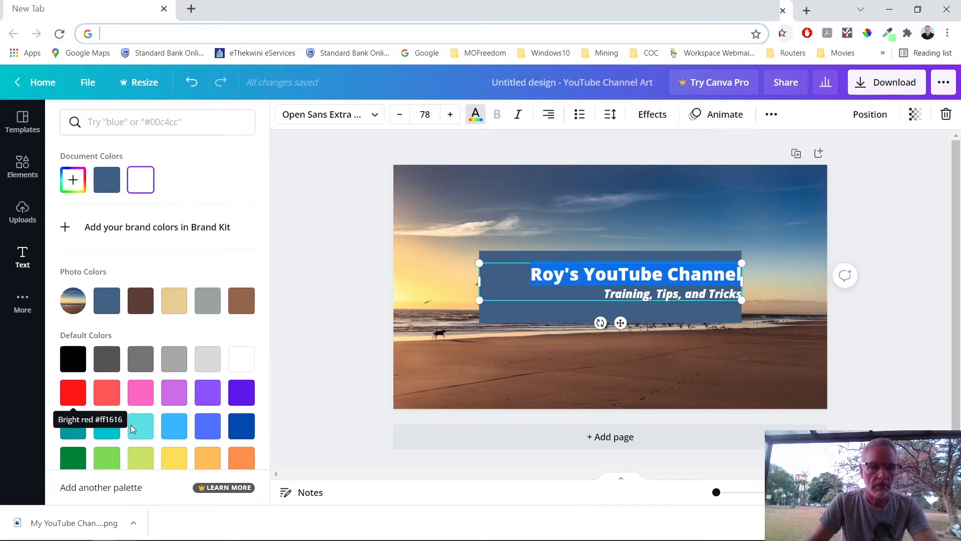
# Step: Colour the heading Cobalt blue #004aad and delete the blue rectangle behind the title
pyautogui.scroll(-1, 72, 401)
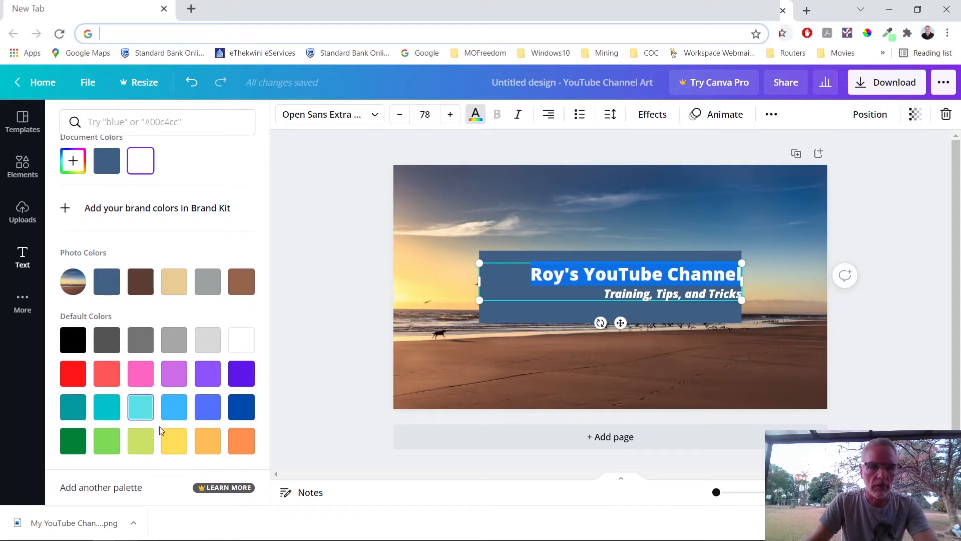
pyautogui.click(240, 412)
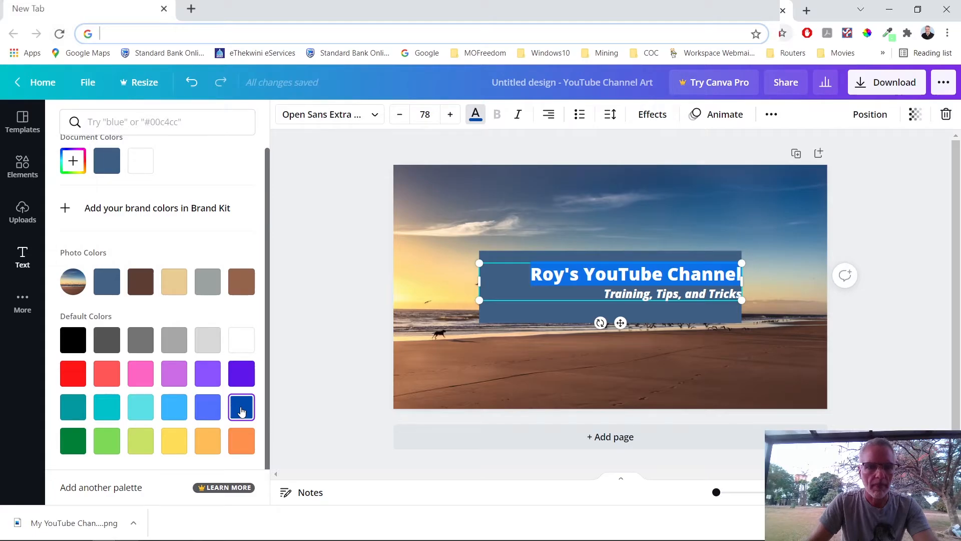
pyautogui.click(242, 411)
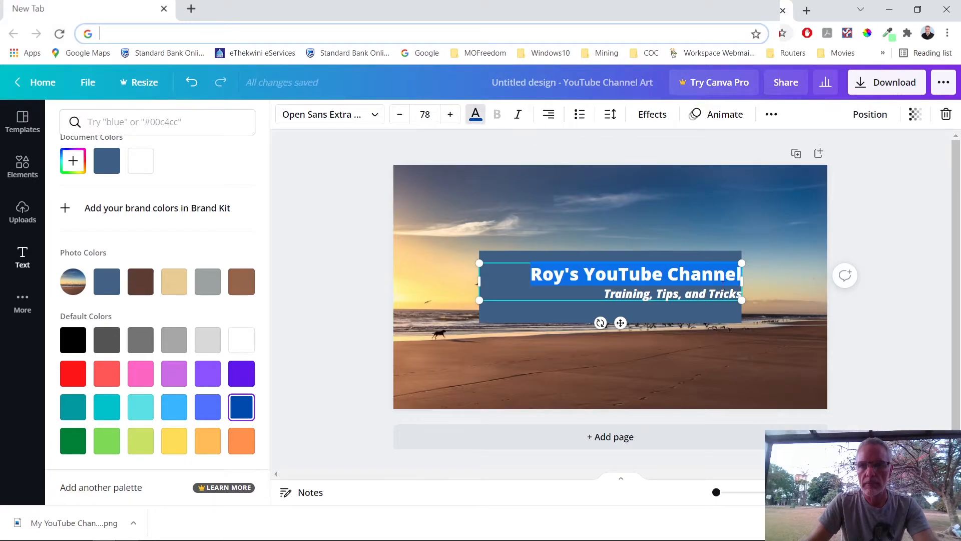
pyautogui.click(568, 315)
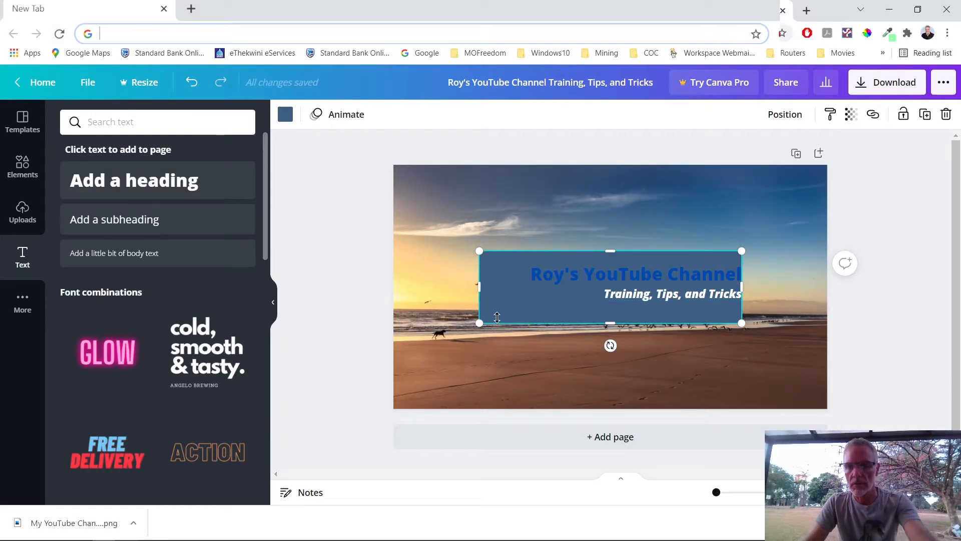
pyautogui.press('Delete')
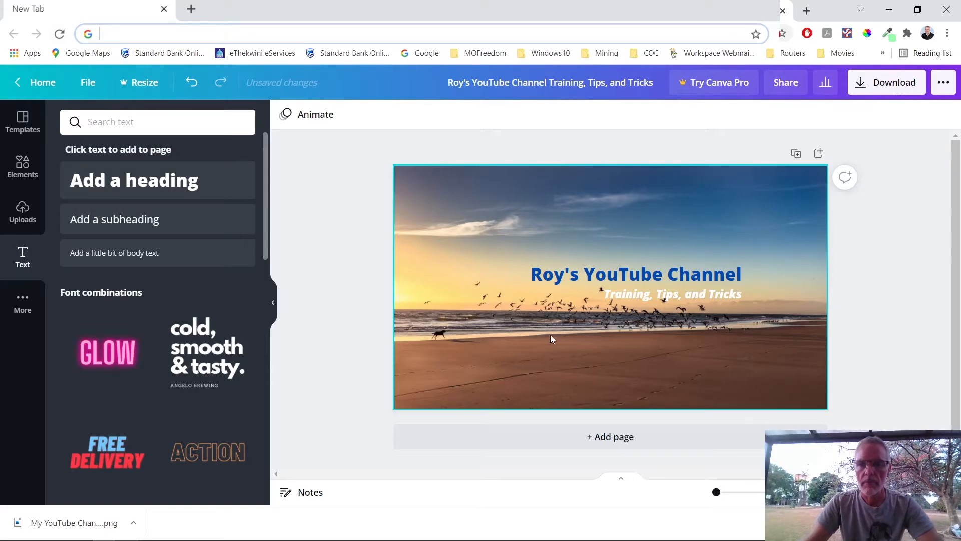
# Step: Nudge the title and tagline group slightly lower, snapped to the centre guide
pyautogui.click(585, 272)
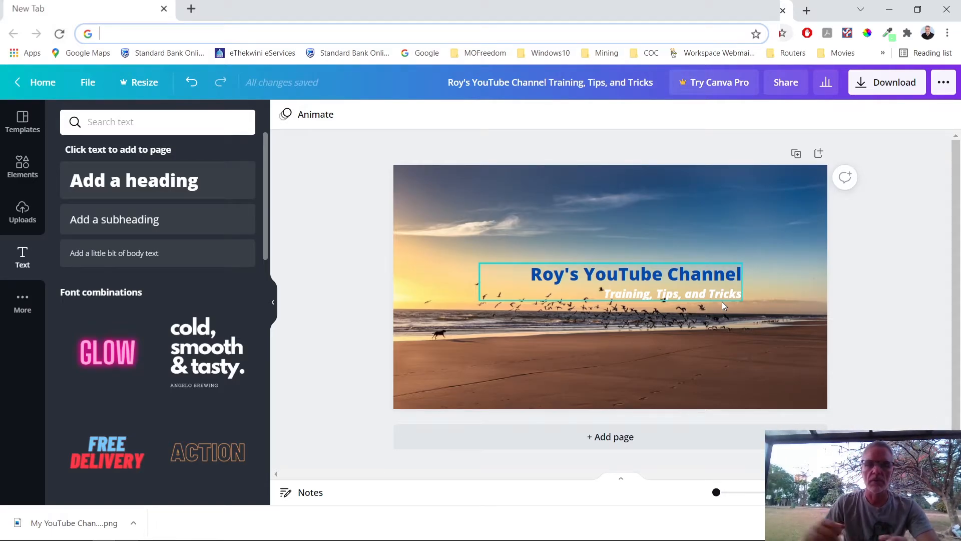
pyautogui.click(609, 277)
pyautogui.moveTo(535, 279)
pyautogui.mouseDown()
pyautogui.moveTo(575, 283)
pyautogui.moveTo(532, 282)
pyautogui.mouseUp()
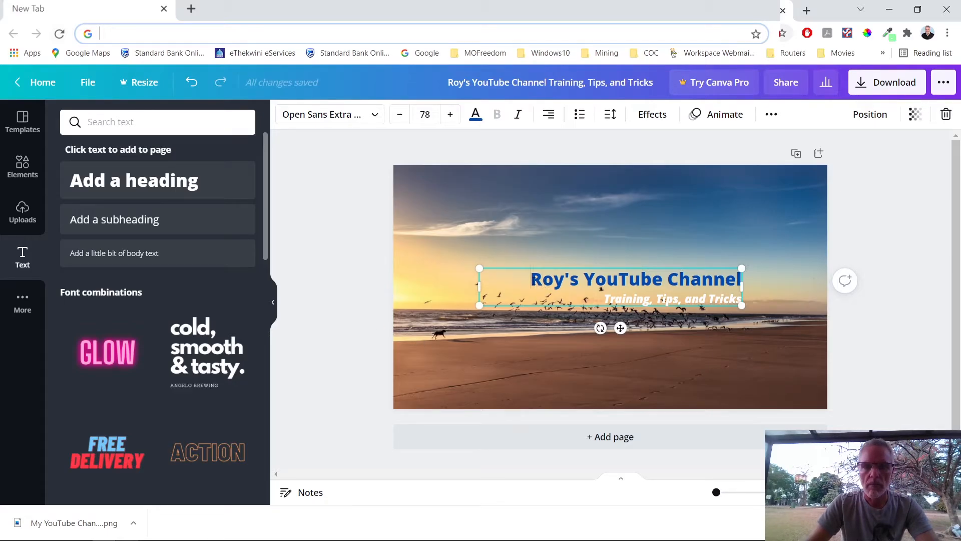
pyautogui.moveTo(532, 280); pyautogui.dragTo(735, 284)
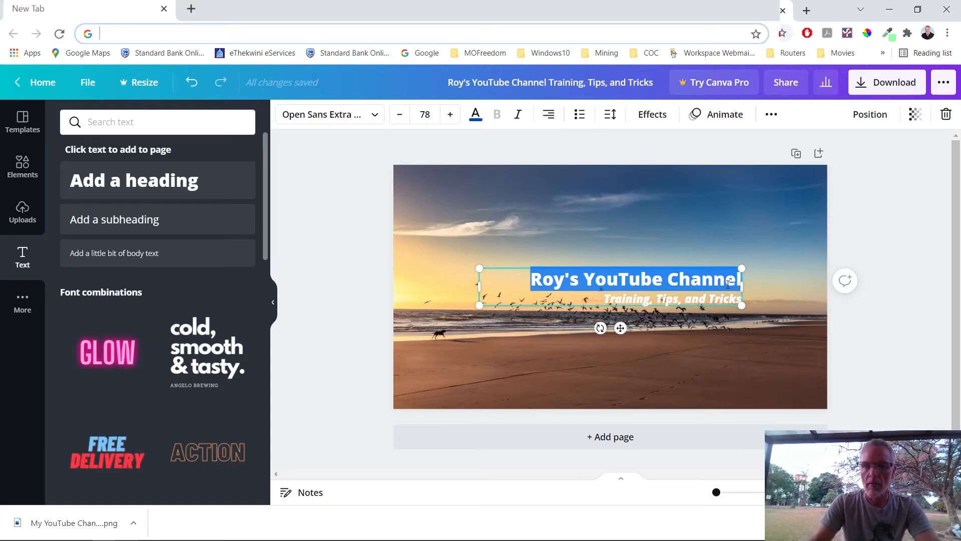
# Step: Add the pink GLOW text combination and delete the beach background image
pyautogui.click(118, 362)
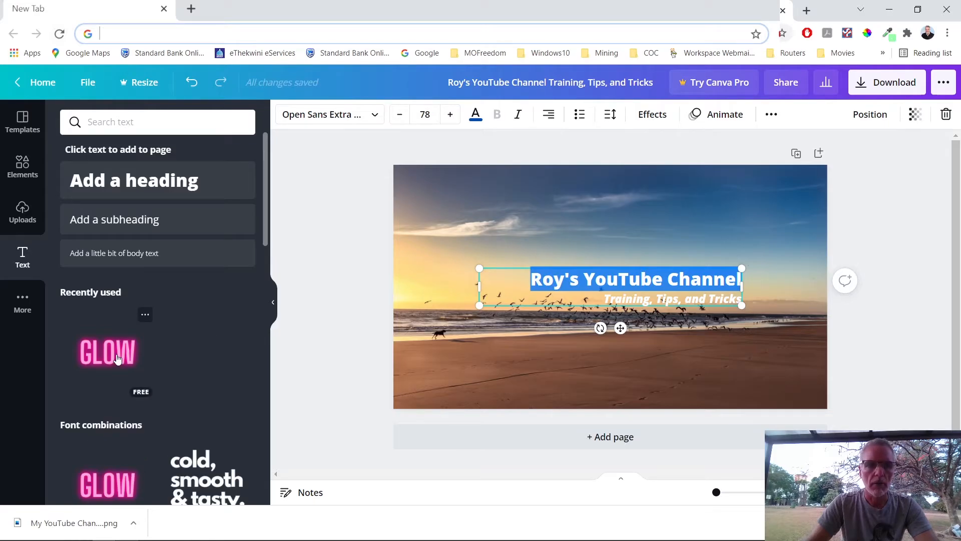
pyautogui.click(719, 359)
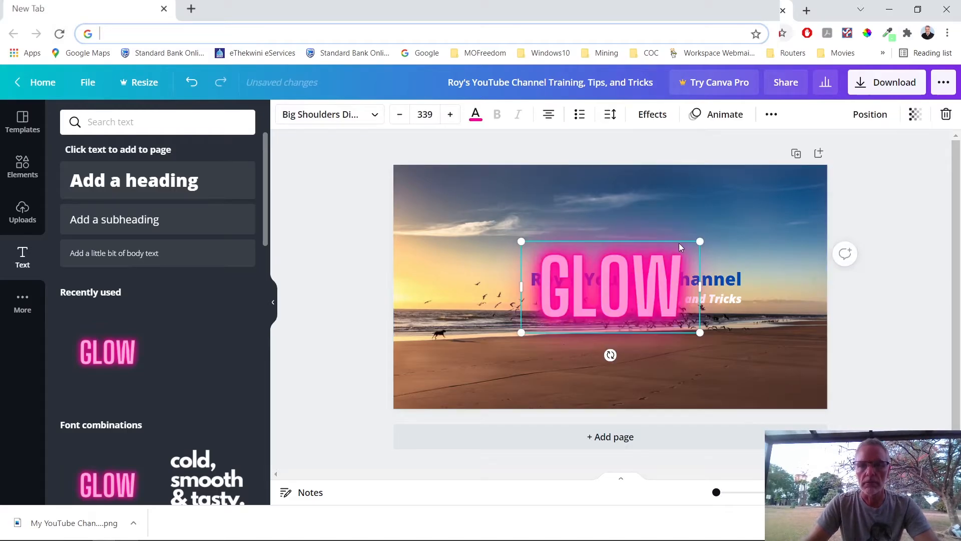
pyautogui.click(685, 243)
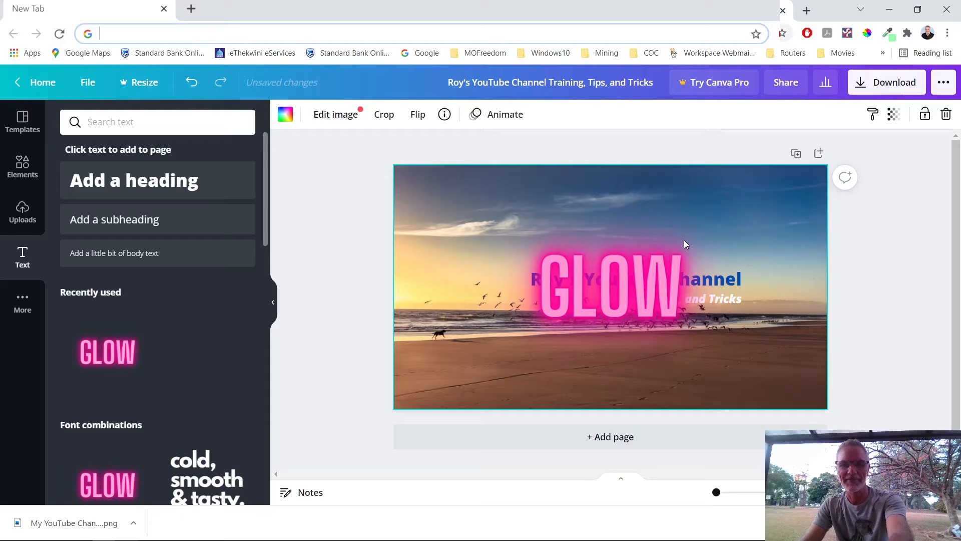
pyautogui.press('Delete')
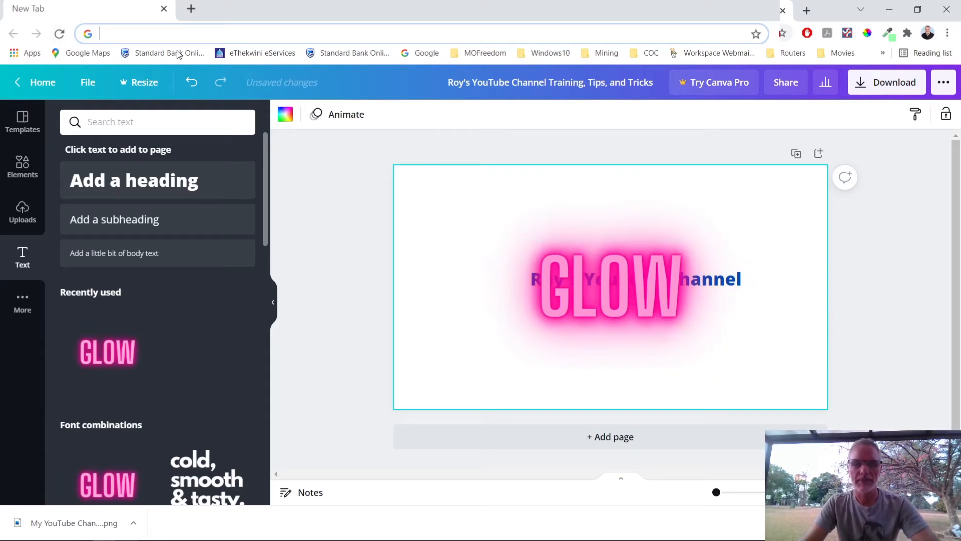
# Step: Cancel the site reload and undo twice to restore the beach background and remove GLOW
pyautogui.press('F5')
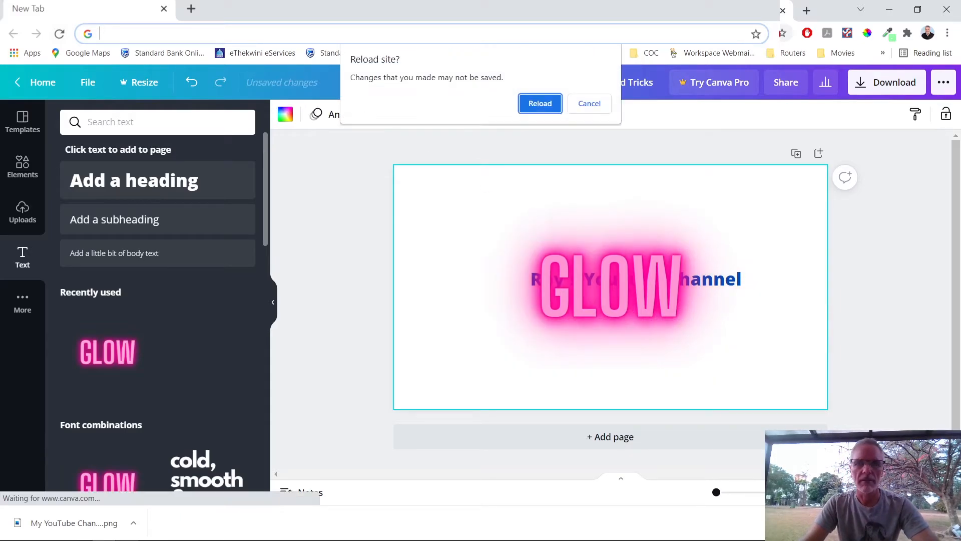
pyautogui.click(581, 103)
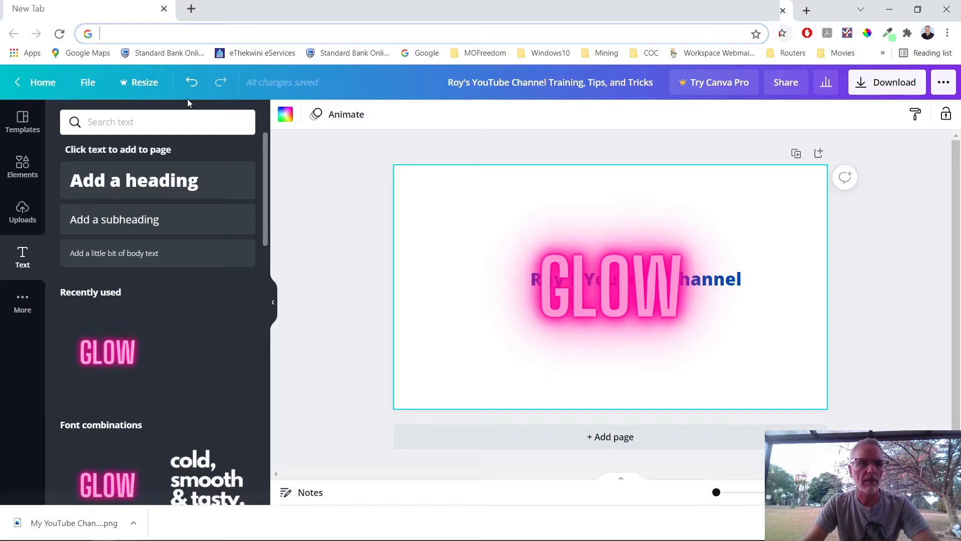
pyautogui.click(190, 82)
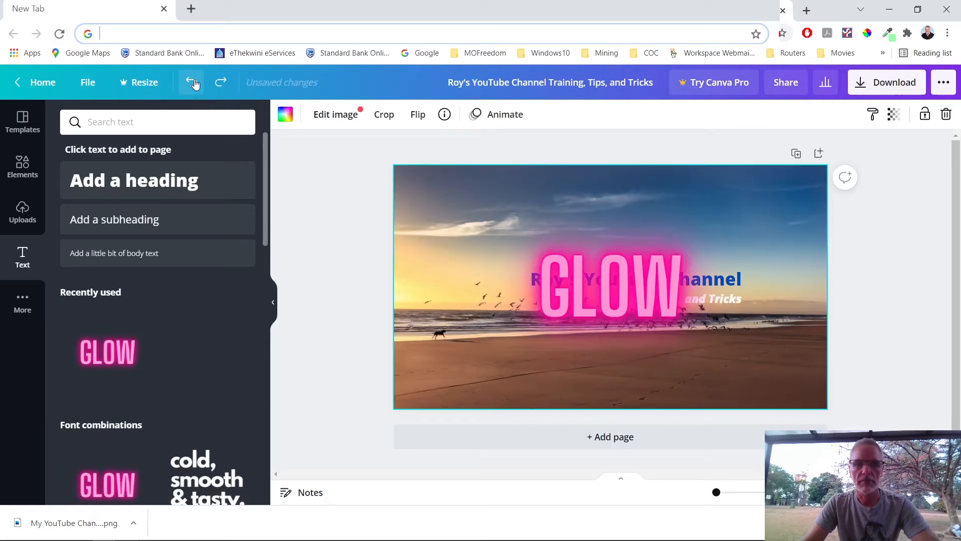
pyautogui.click(190, 83)
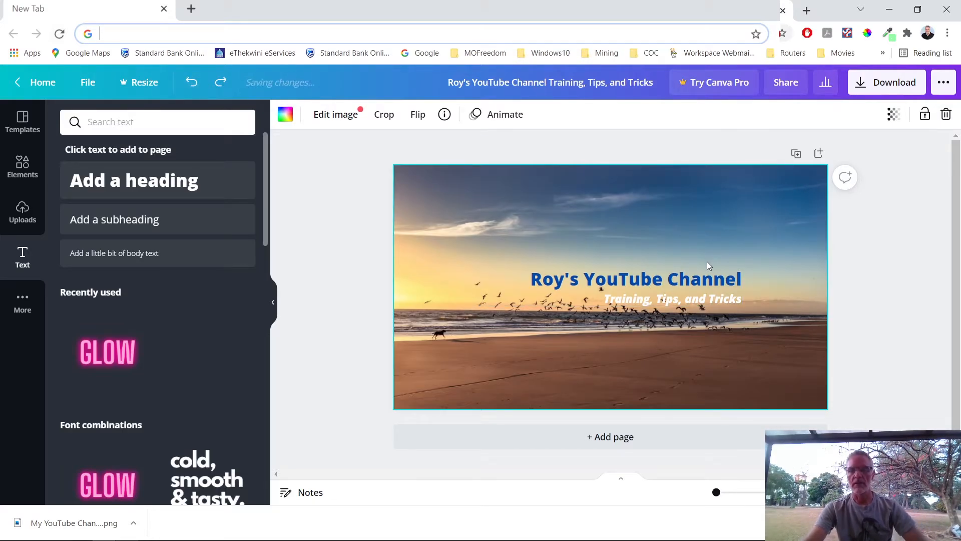
# Step: Download the banner as a 2560 × 1440 PNG into the Thumbnails folder
pyautogui.click(896, 89)
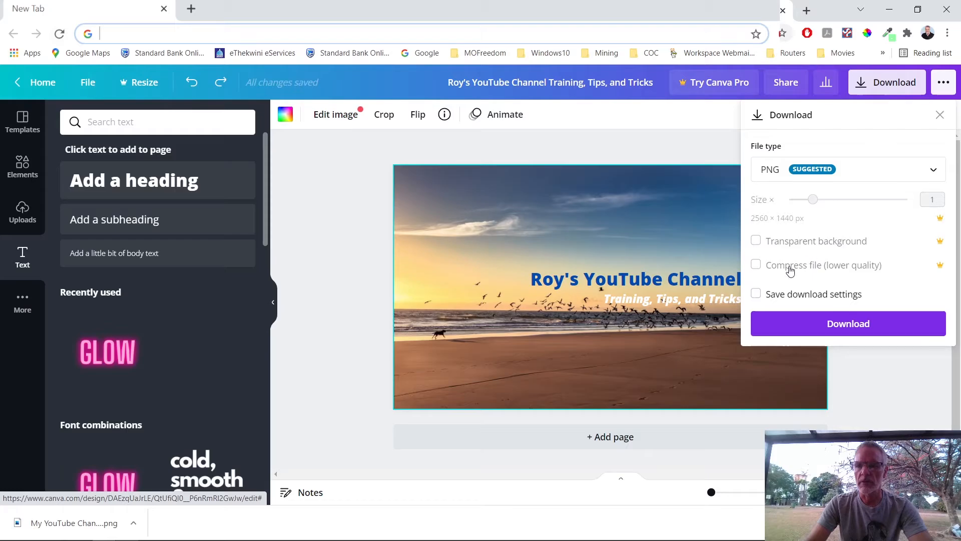
pyautogui.click(848, 325)
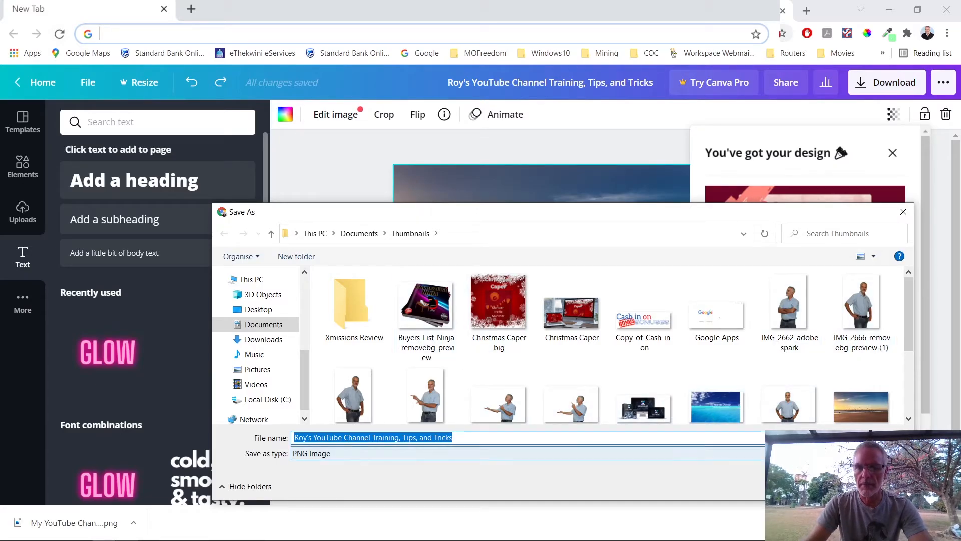
pyautogui.press('Return')
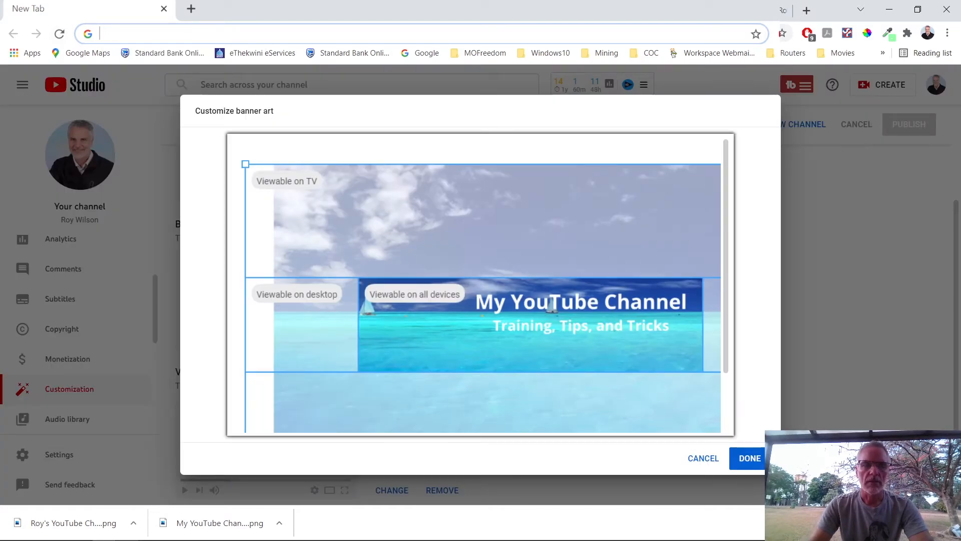
# Step: Cancel the old sea banner crop and choose to change the banner image
pyautogui.click(703, 460)
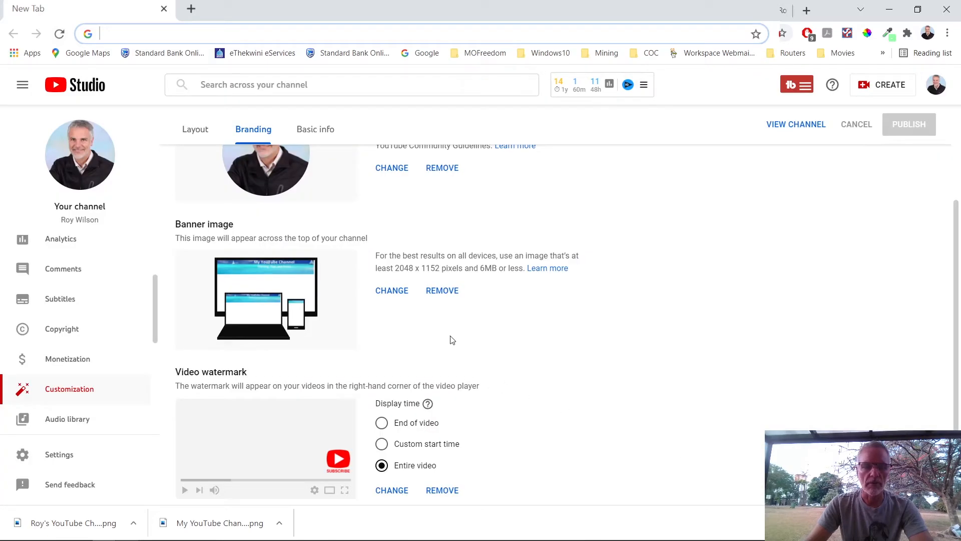
pyautogui.click(390, 292)
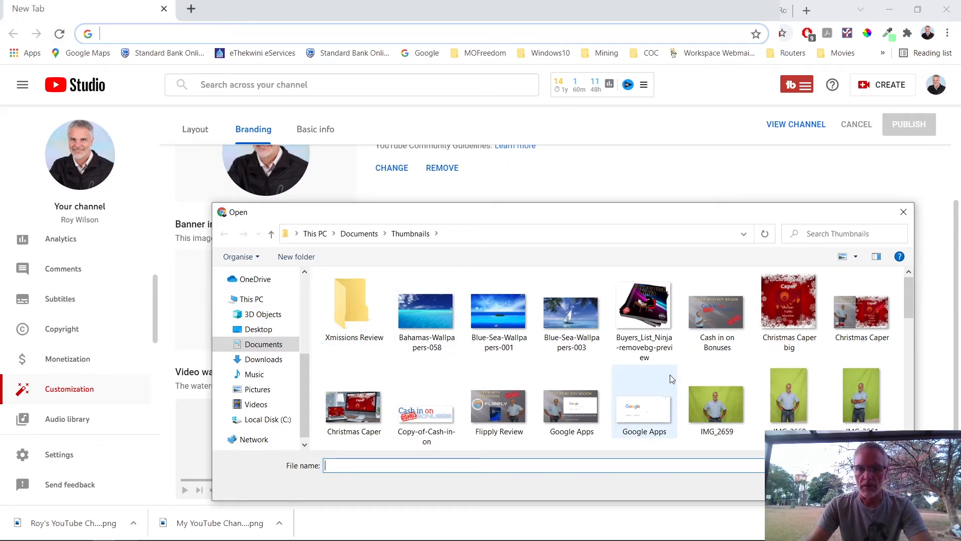
# Step: Open the newly exported 'Roy's YouTube Channel' beach PNG from the Thumbnails folder
pyautogui.scroll(-2, 671, 378)
pyautogui.scroll(-6, 671, 379)
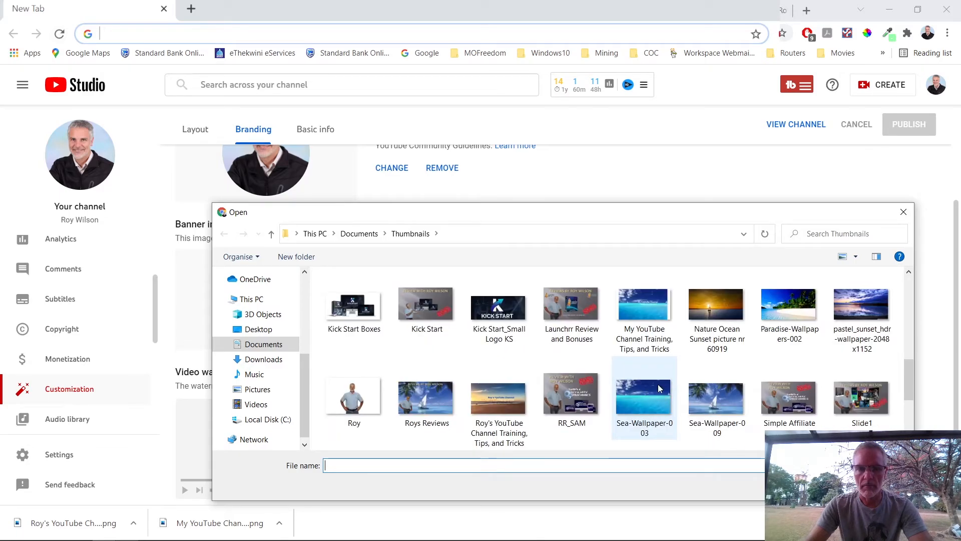
pyautogui.doubleClick(494, 402)
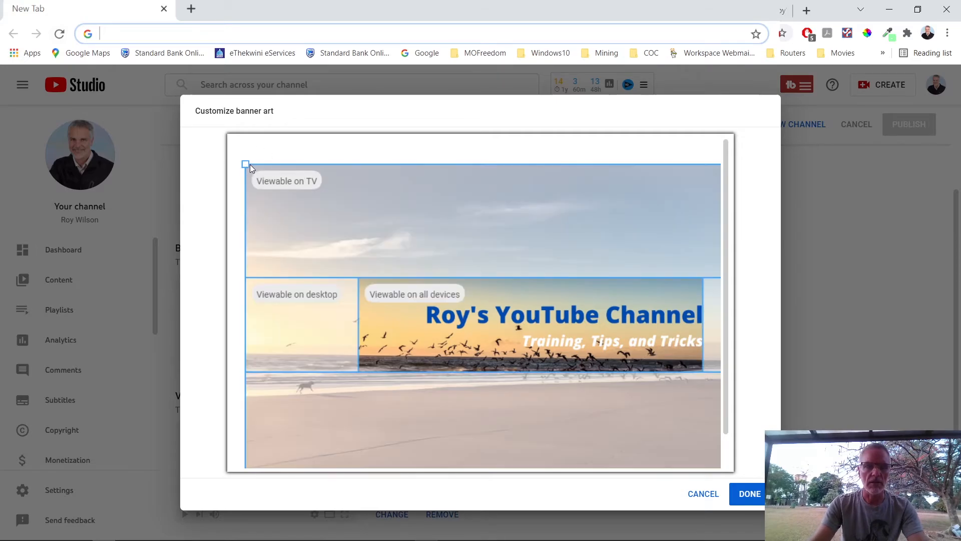
# Step: Resize the crop from the top-left and bottom-left corners so the text fits, then confirm with DONE
pyautogui.moveTo(245, 164); pyautogui.dragTo(314, 176)
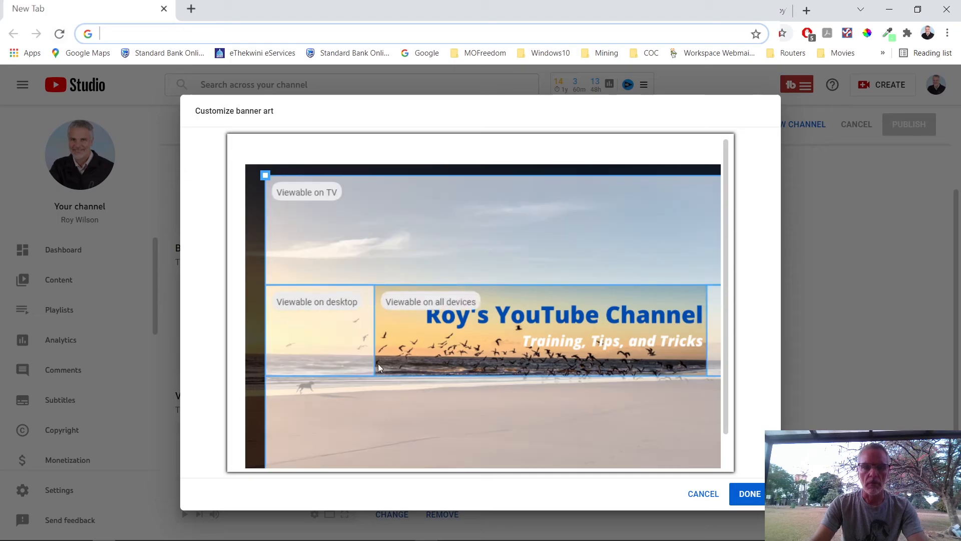
pyautogui.scroll(-1, 377, 364)
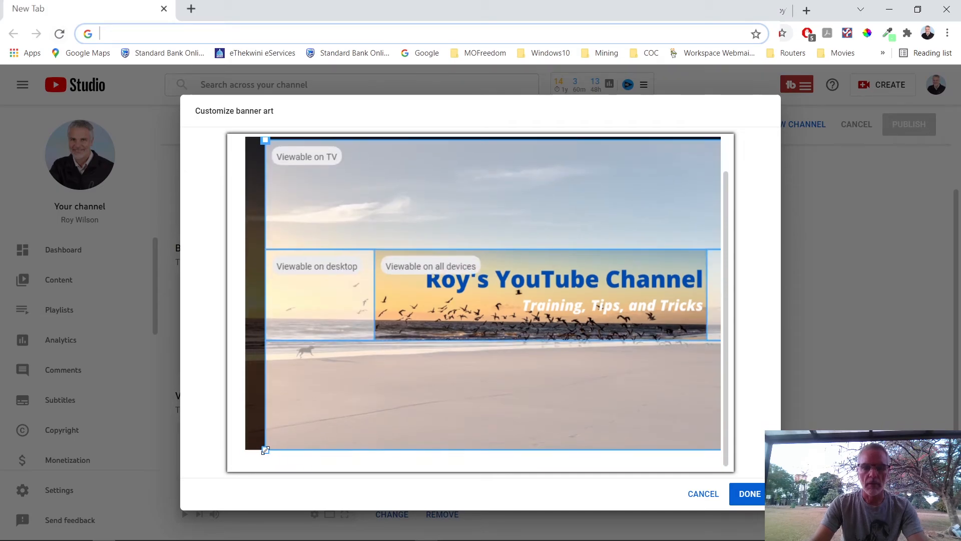
pyautogui.moveTo(266, 449); pyautogui.dragTo(297, 391)
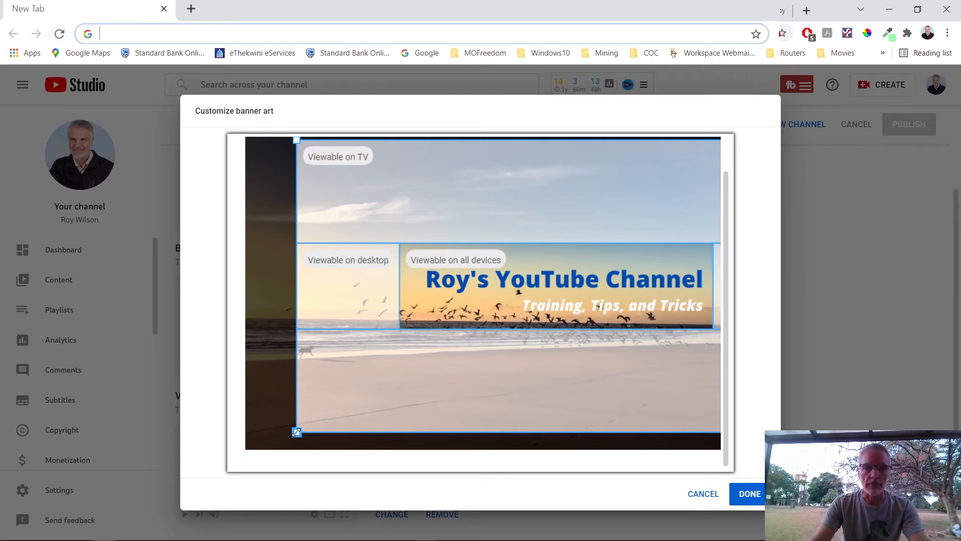
pyautogui.click(749, 494)
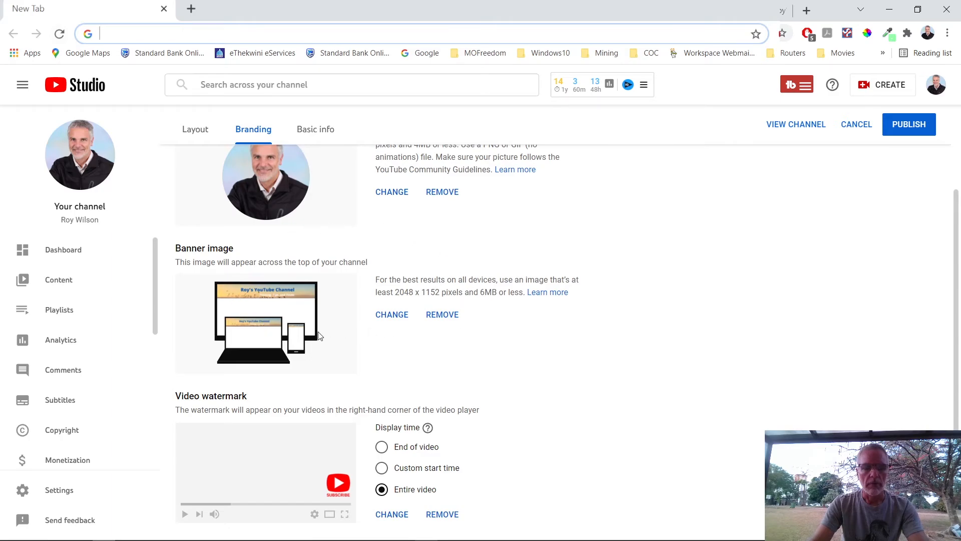
# Step: Publish the new beach banner and view it live on the channel page
pyautogui.click(909, 125)
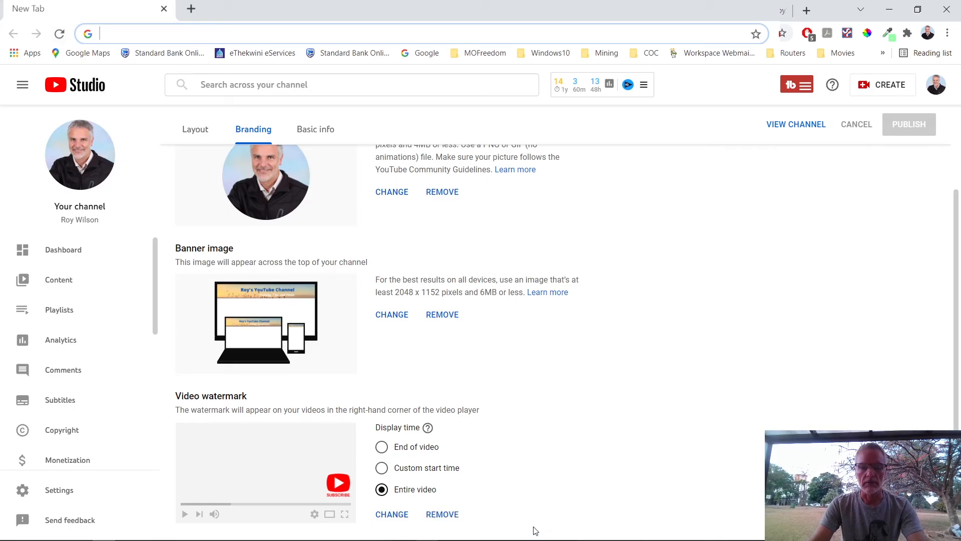
pyautogui.click(796, 124)
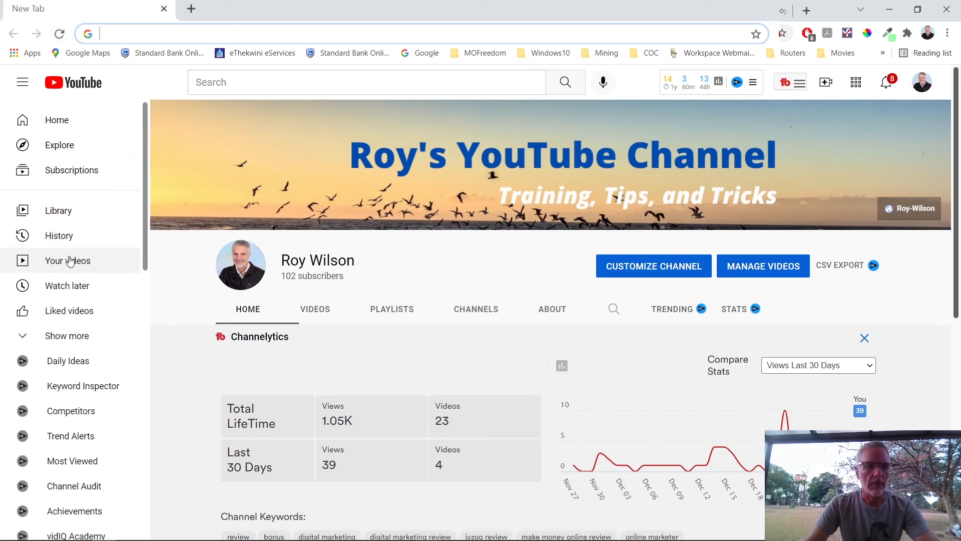
# Step: Return to the YouTube Studio Channel dashboard from the account avatar menu
pyautogui.click(925, 85)
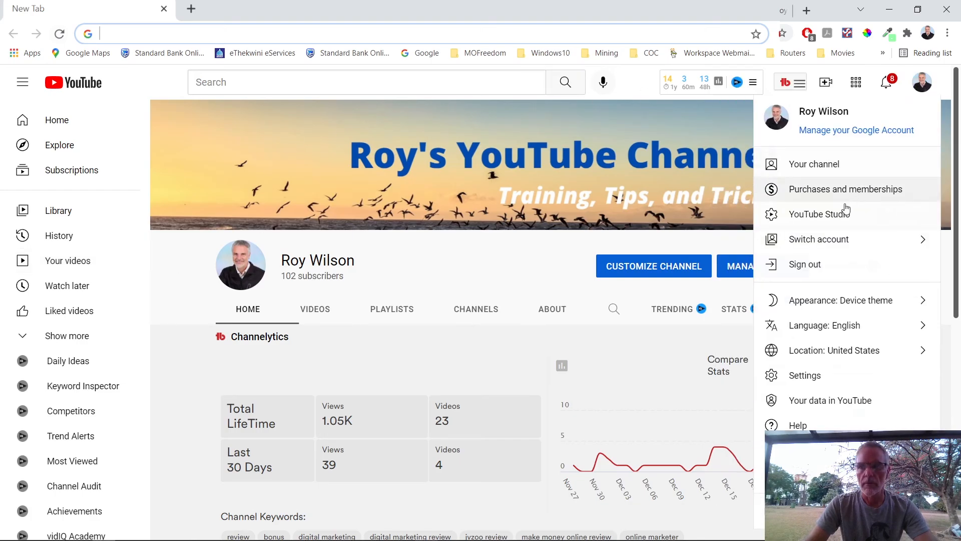
pyautogui.click(830, 219)
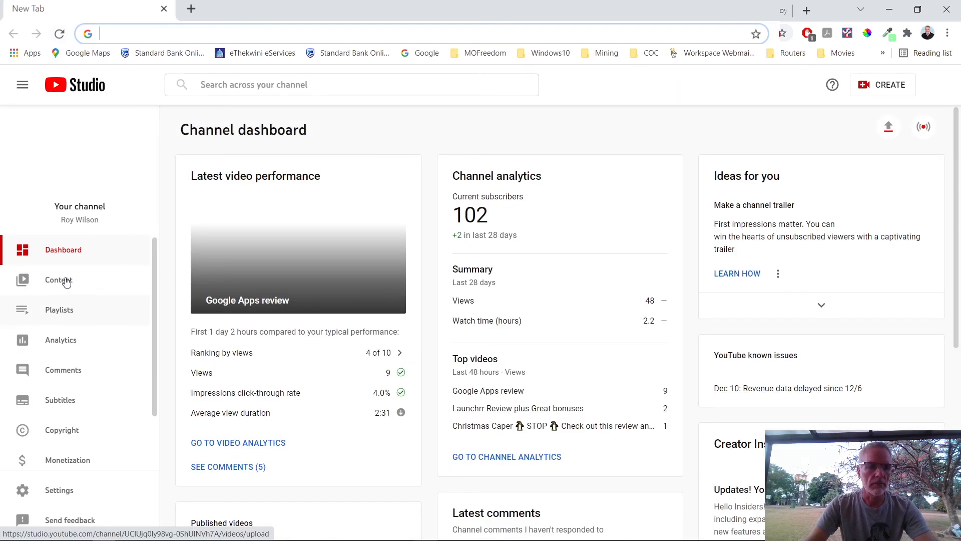
pyautogui.scroll(-2, 70, 350)
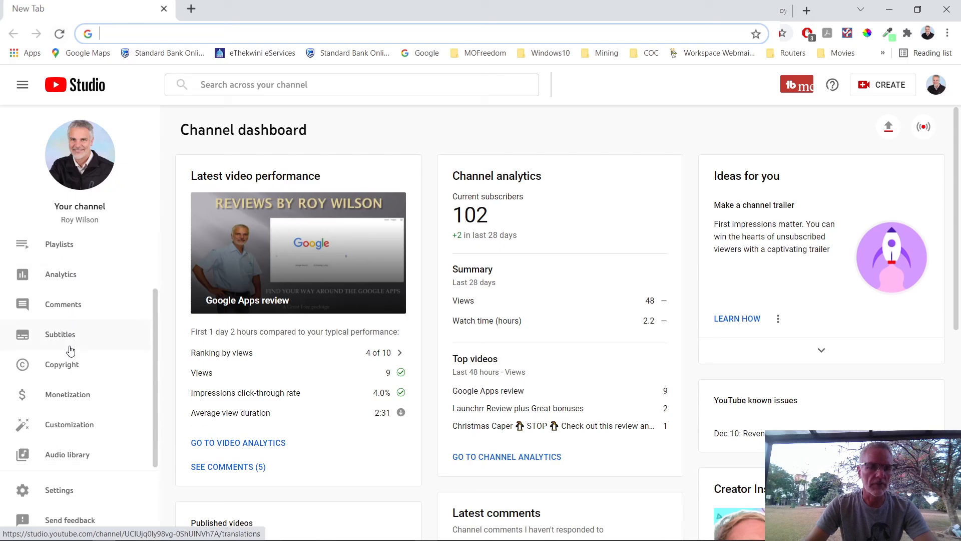
# Step: Under Customization > Branding, choose to change the Banner image, opening the Thumbnails folder picker
pyautogui.click(65, 429)
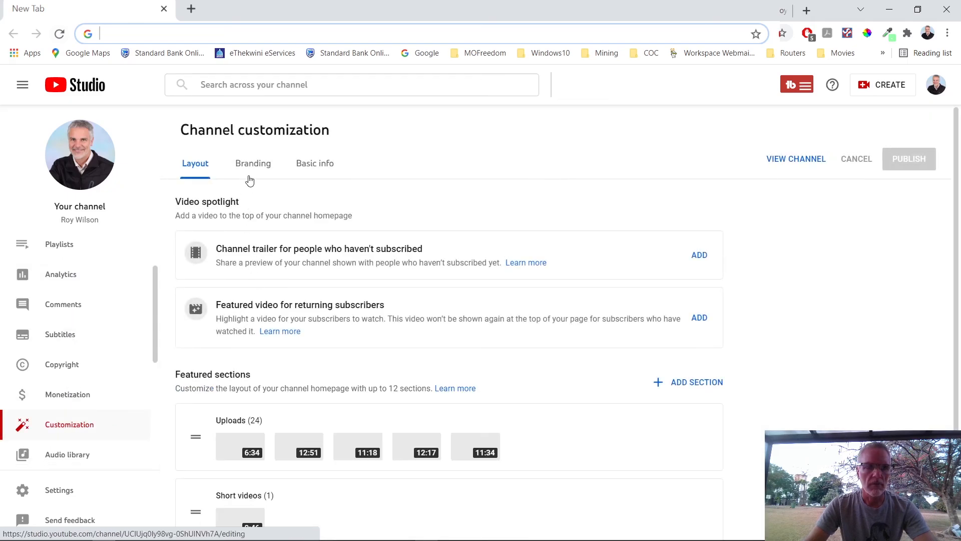
pyautogui.click(253, 168)
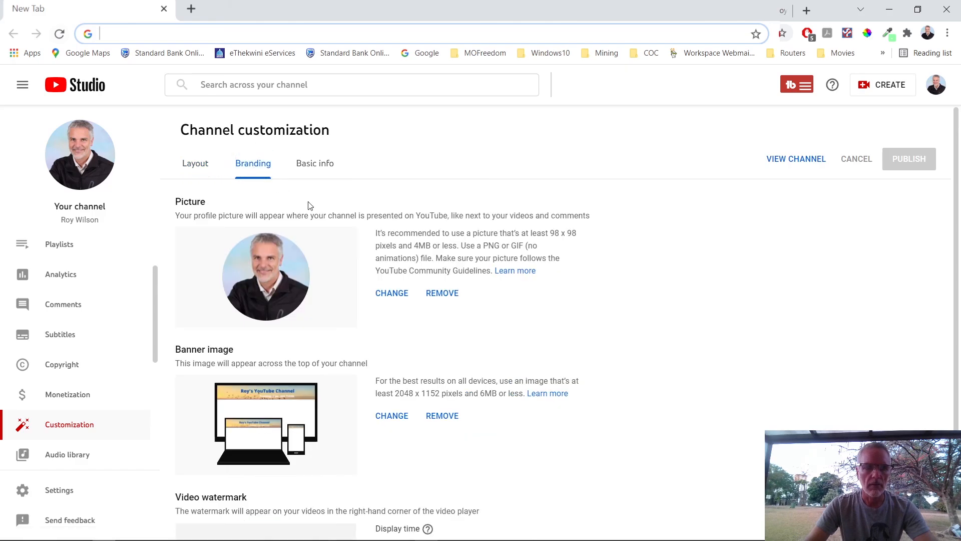
pyautogui.click(393, 417)
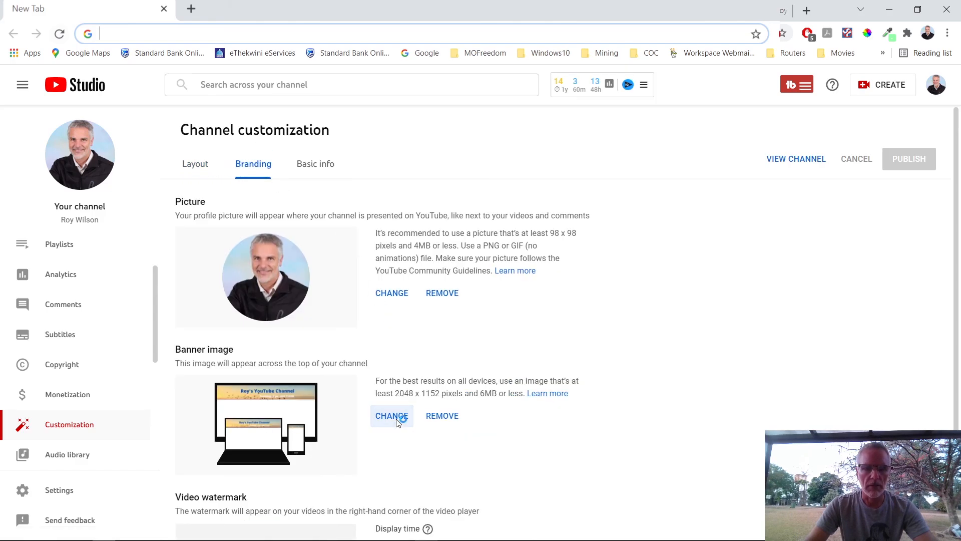
pyautogui.scroll(-10, 541, 370)
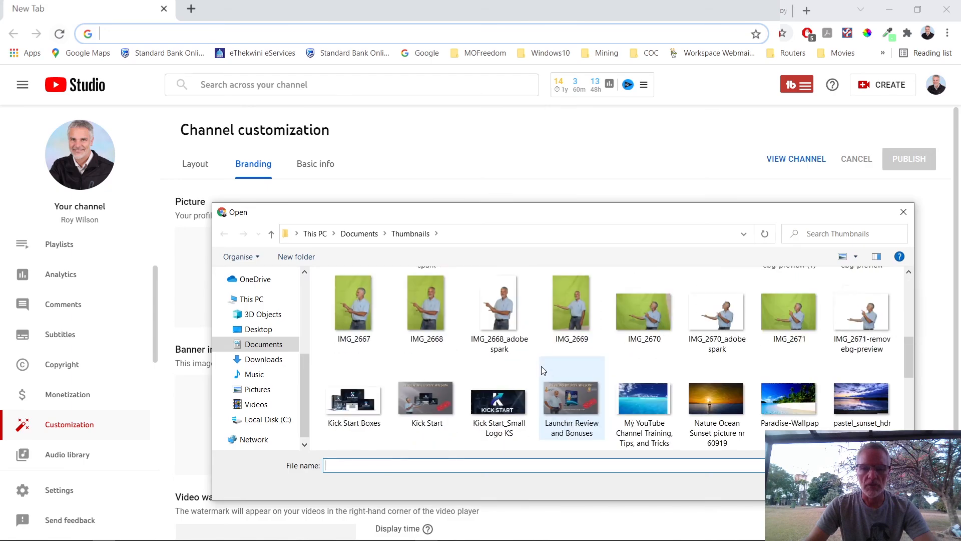
pyautogui.scroll(3, 575, 368)
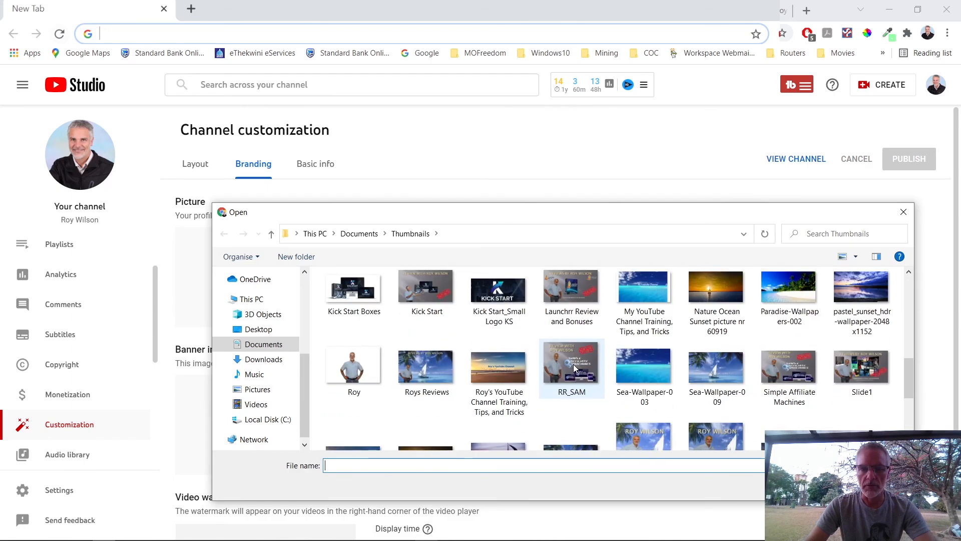